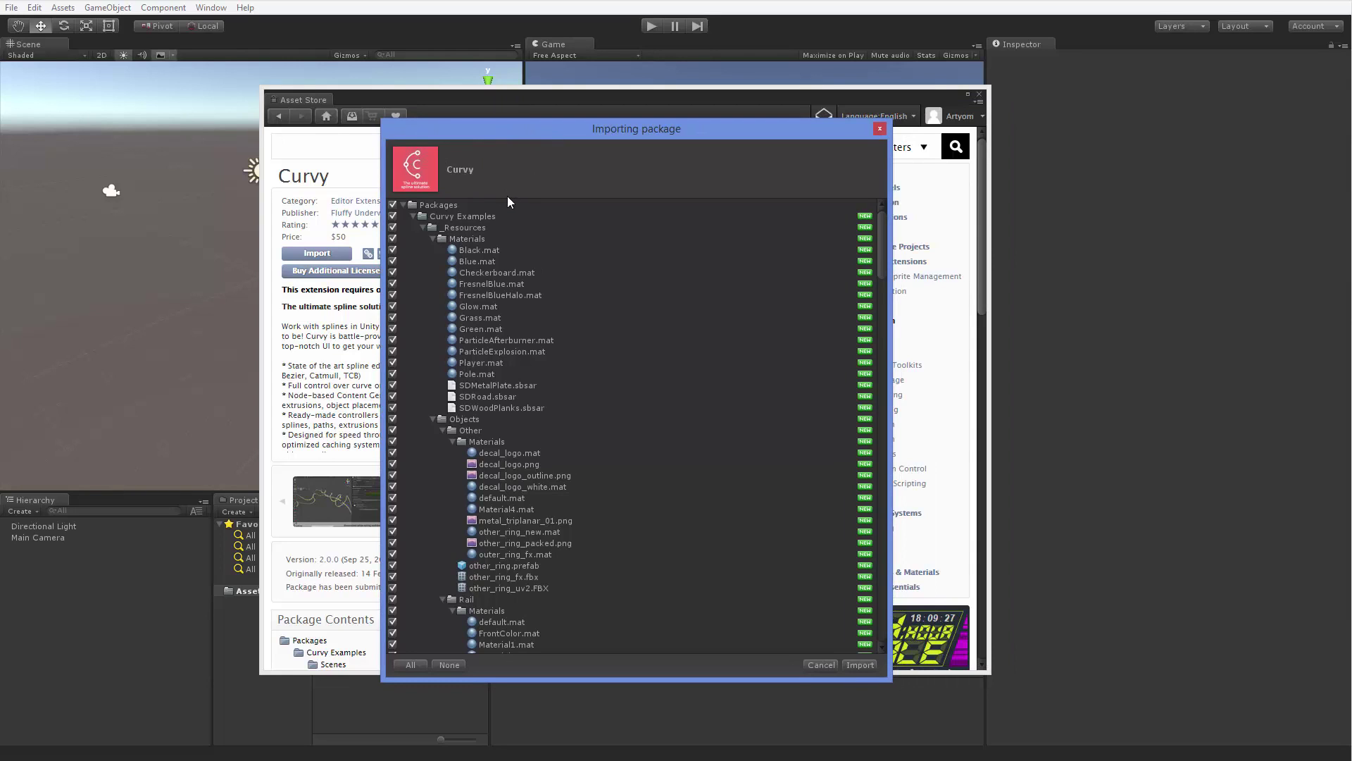
Include the Curvy Examples items and import the Curvy package contents
click(393, 216)
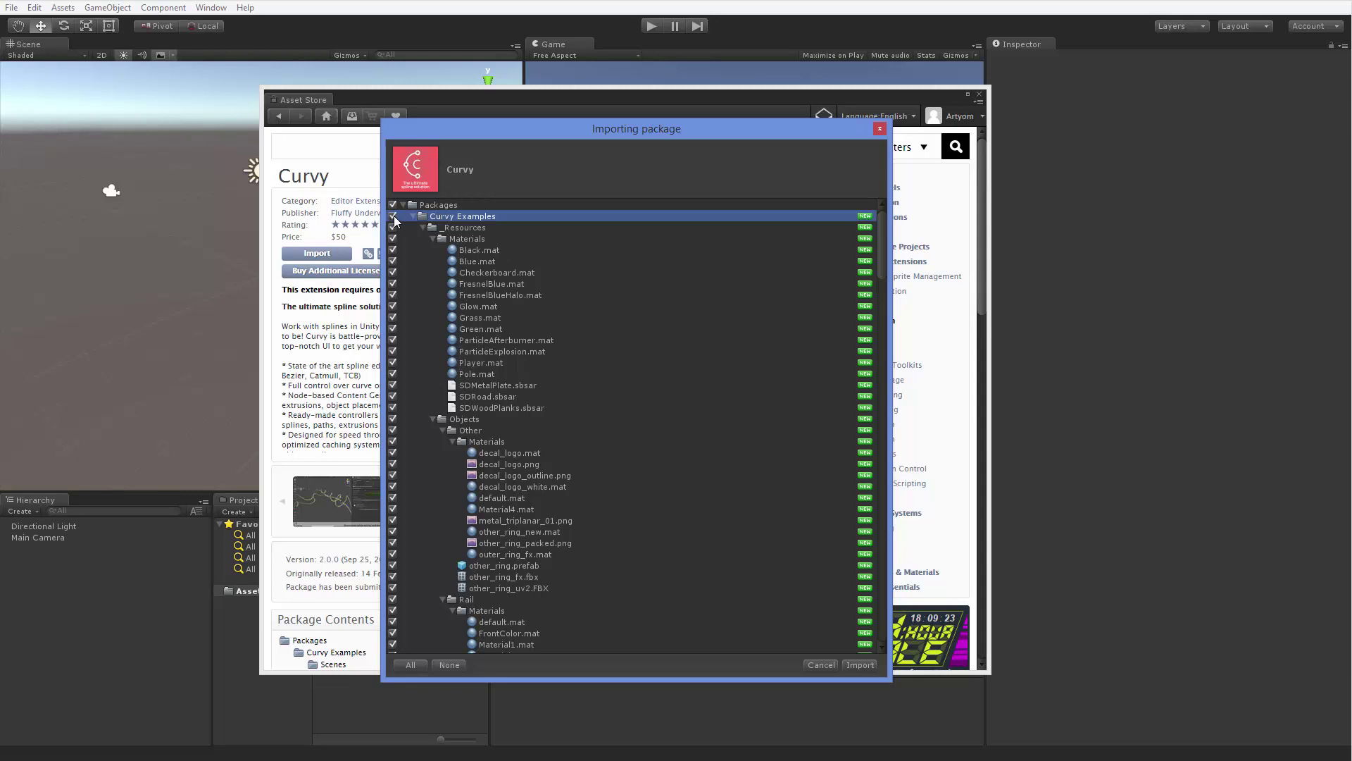
click(859, 665)
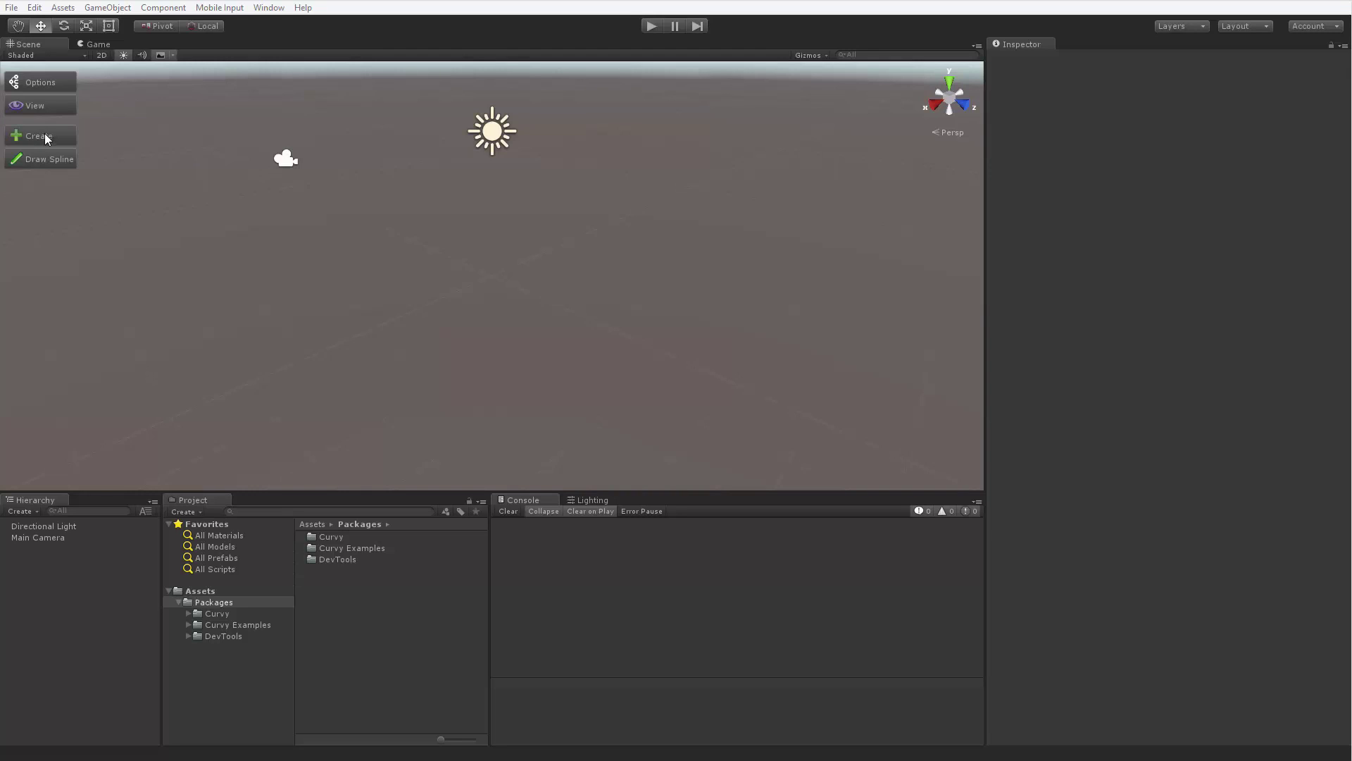
Expand the Curvy toolbar's Options to reveal its extra option icons
click(38, 84)
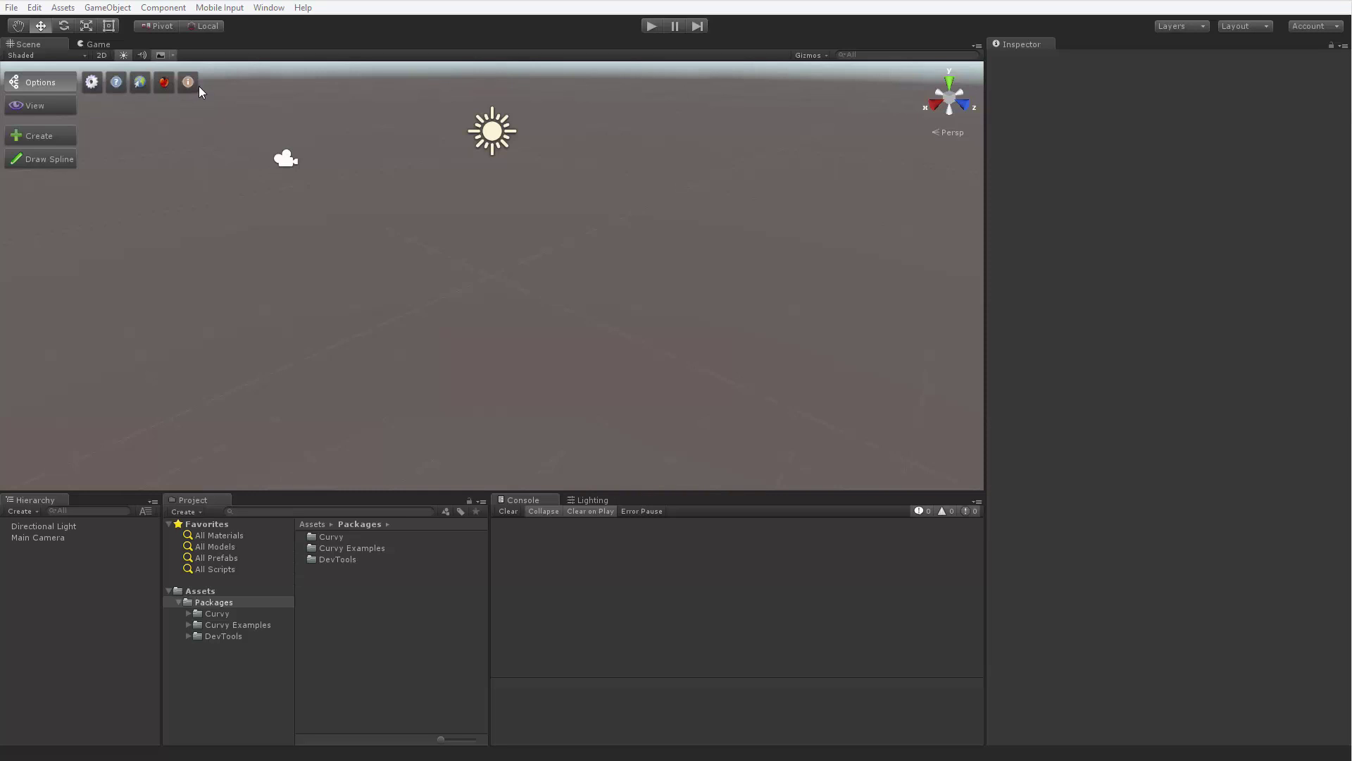
In Preferences > Curvy, set Toolbar Labels to Icon and Toolbar Orientation to Right
click(92, 84)
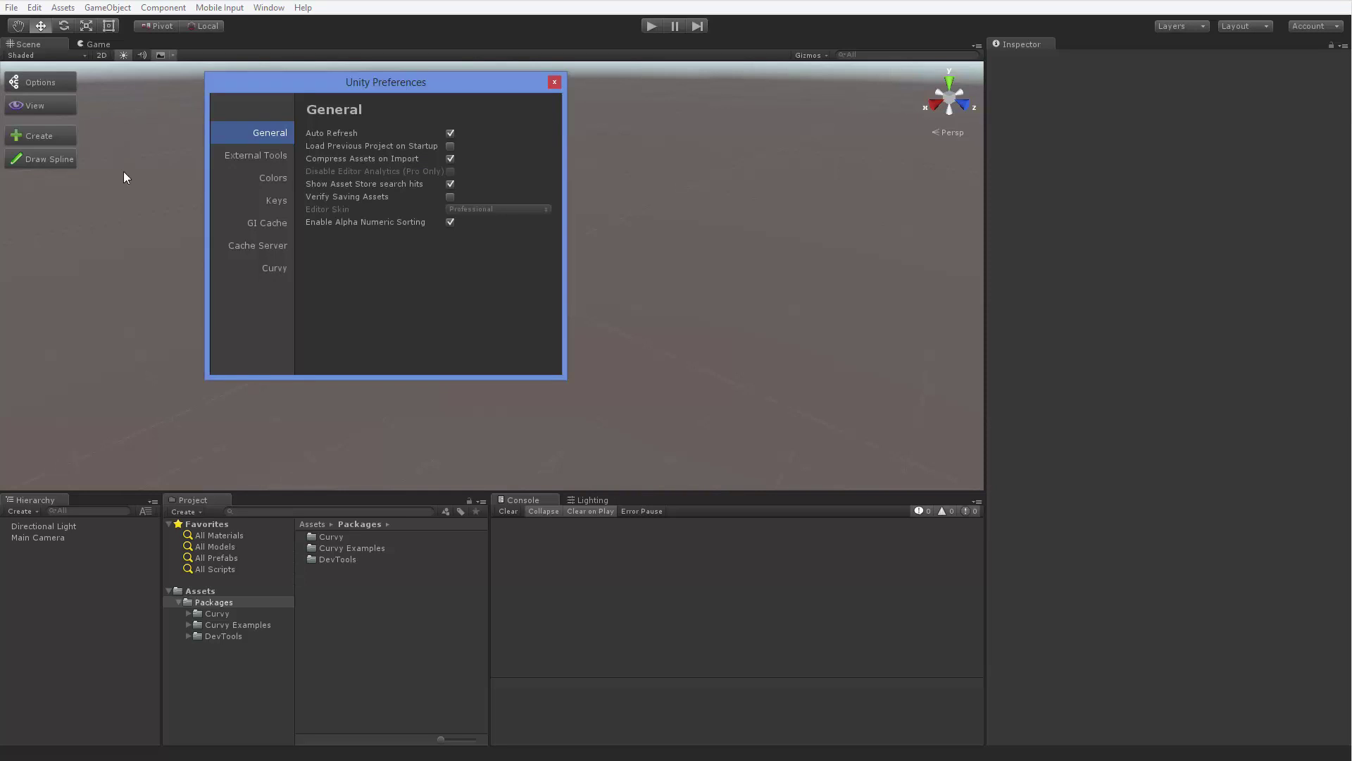
click(270, 267)
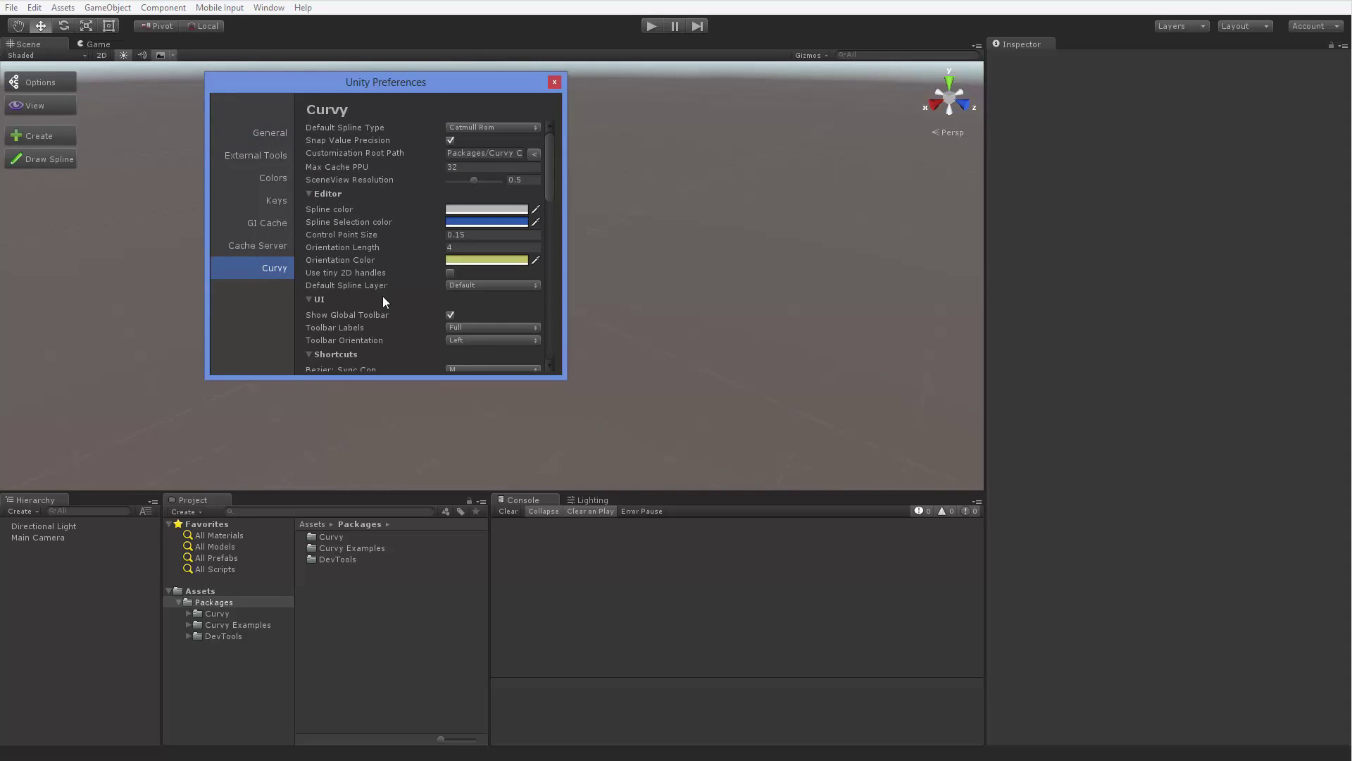
click(474, 328)
click(471, 357)
click(471, 341)
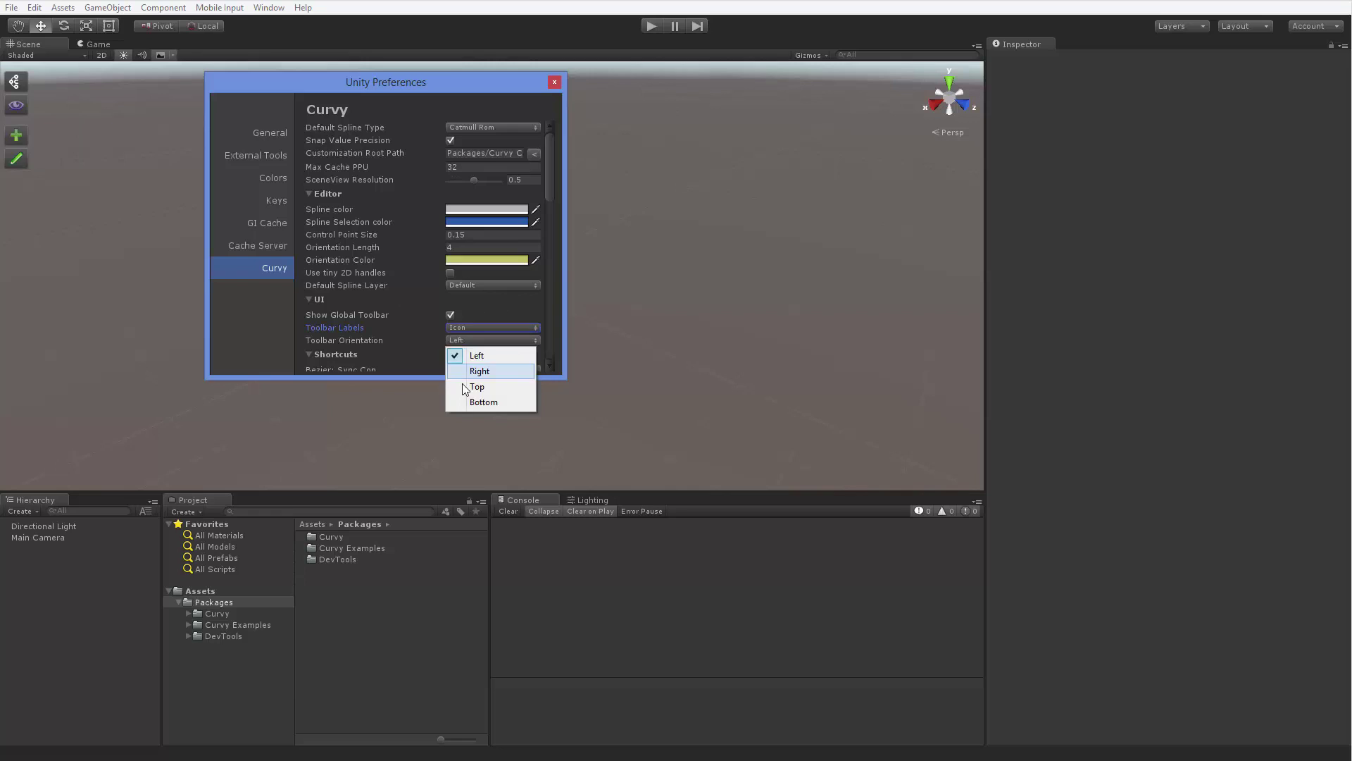
click(472, 386)
click(456, 342)
click(456, 367)
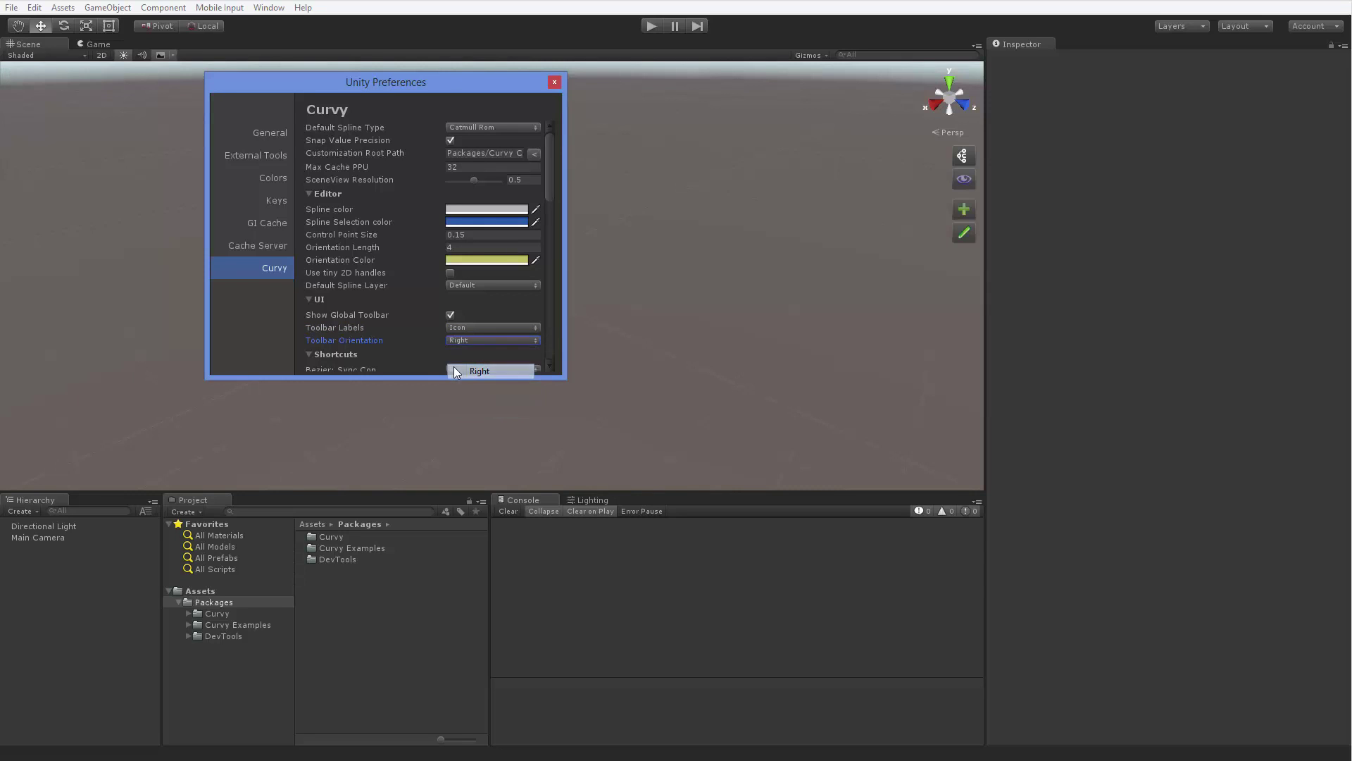
click(554, 83)
click(962, 156)
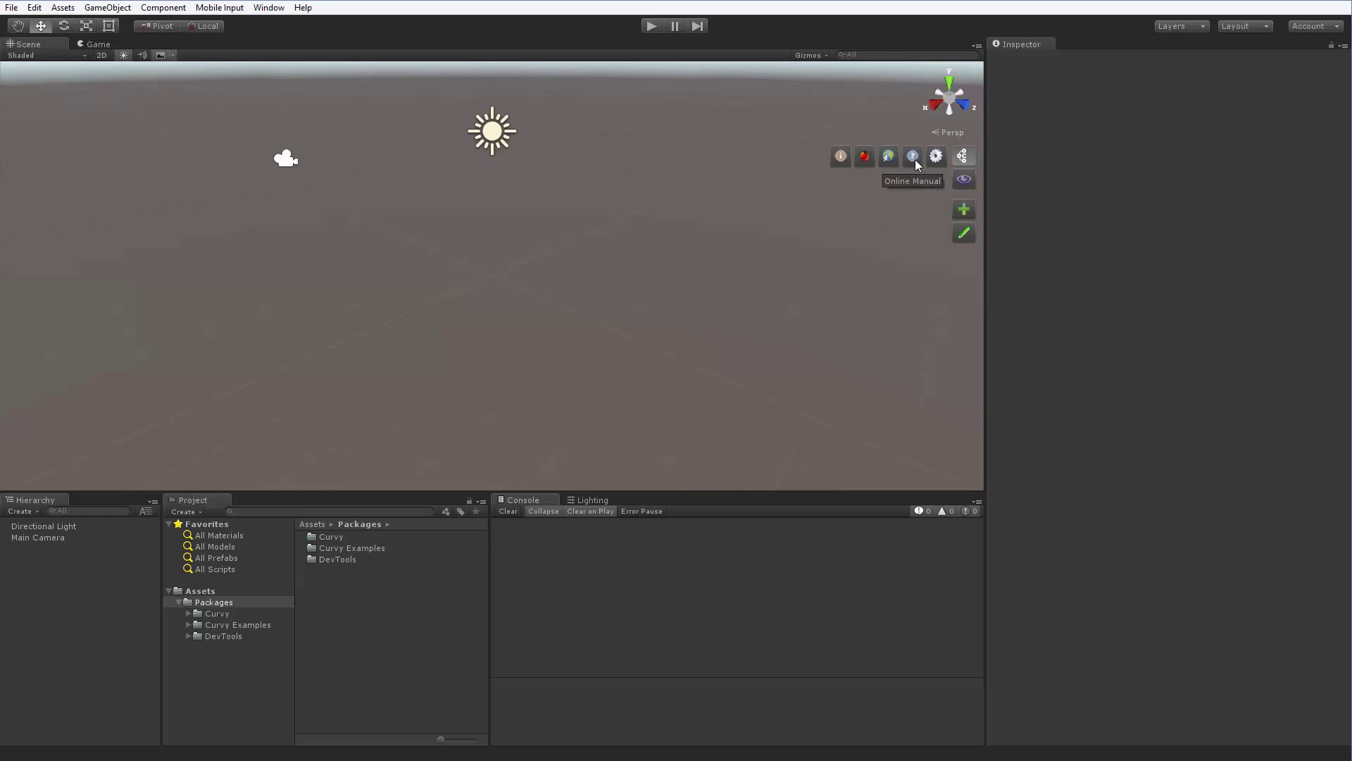
Open the About Curvy window (version 2.0.0) from the toolbar's info icon
click(841, 156)
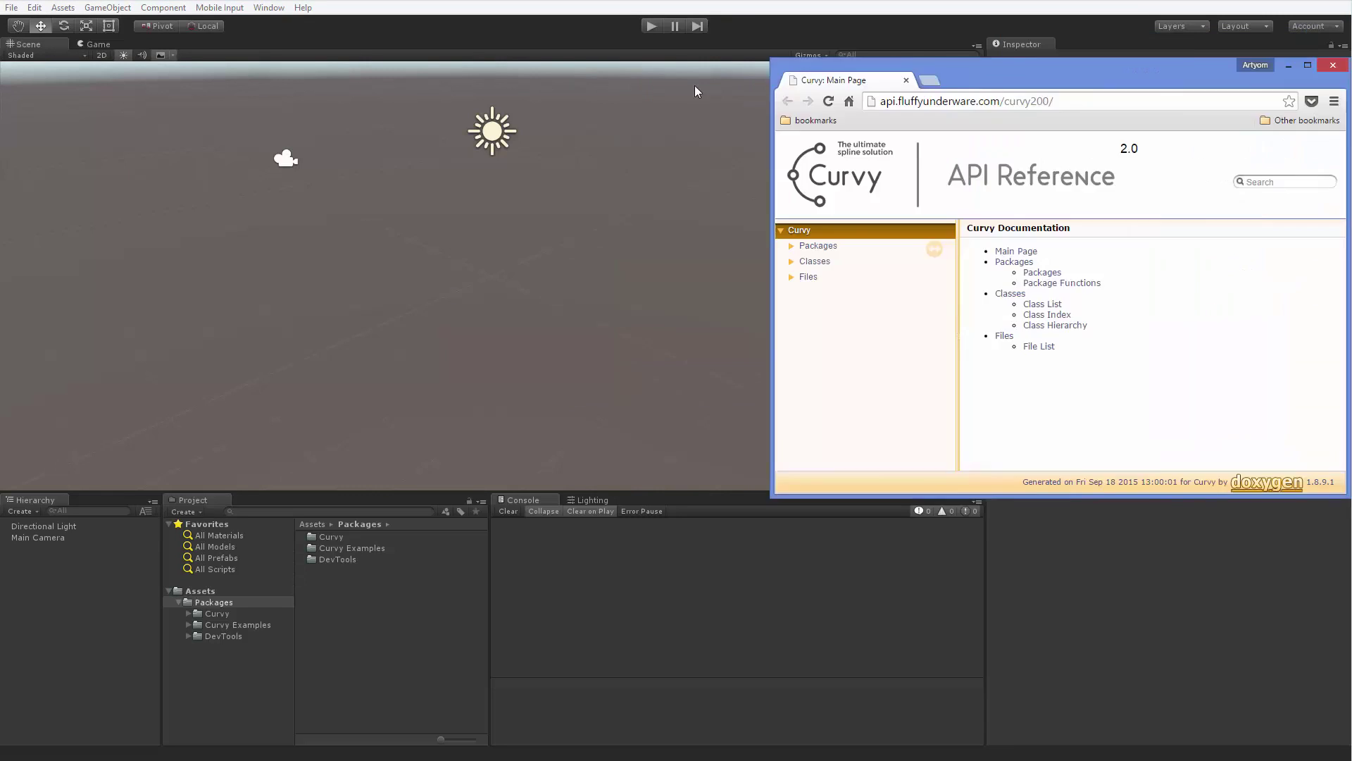
Bring the Curvy API Reference browser window into view and close it
drag(968, 88, 386, 81)
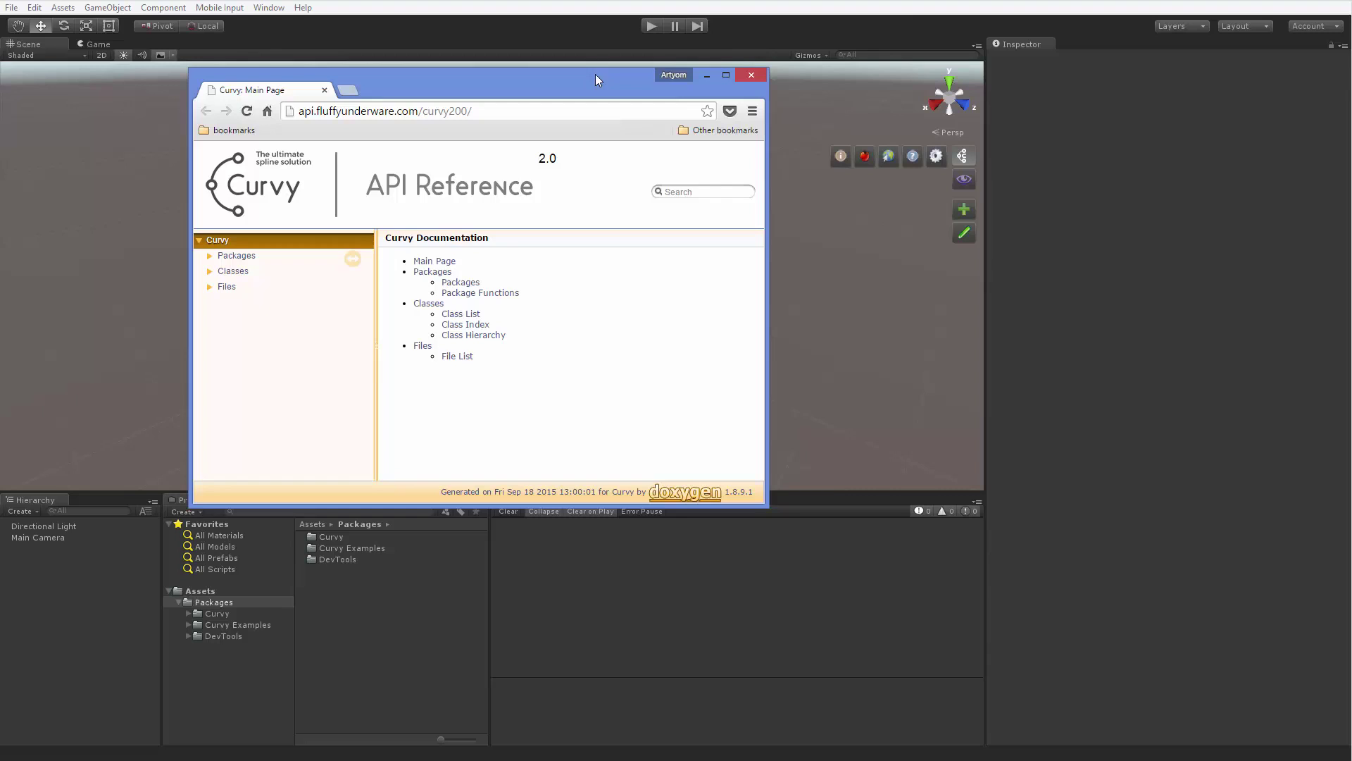
click(751, 75)
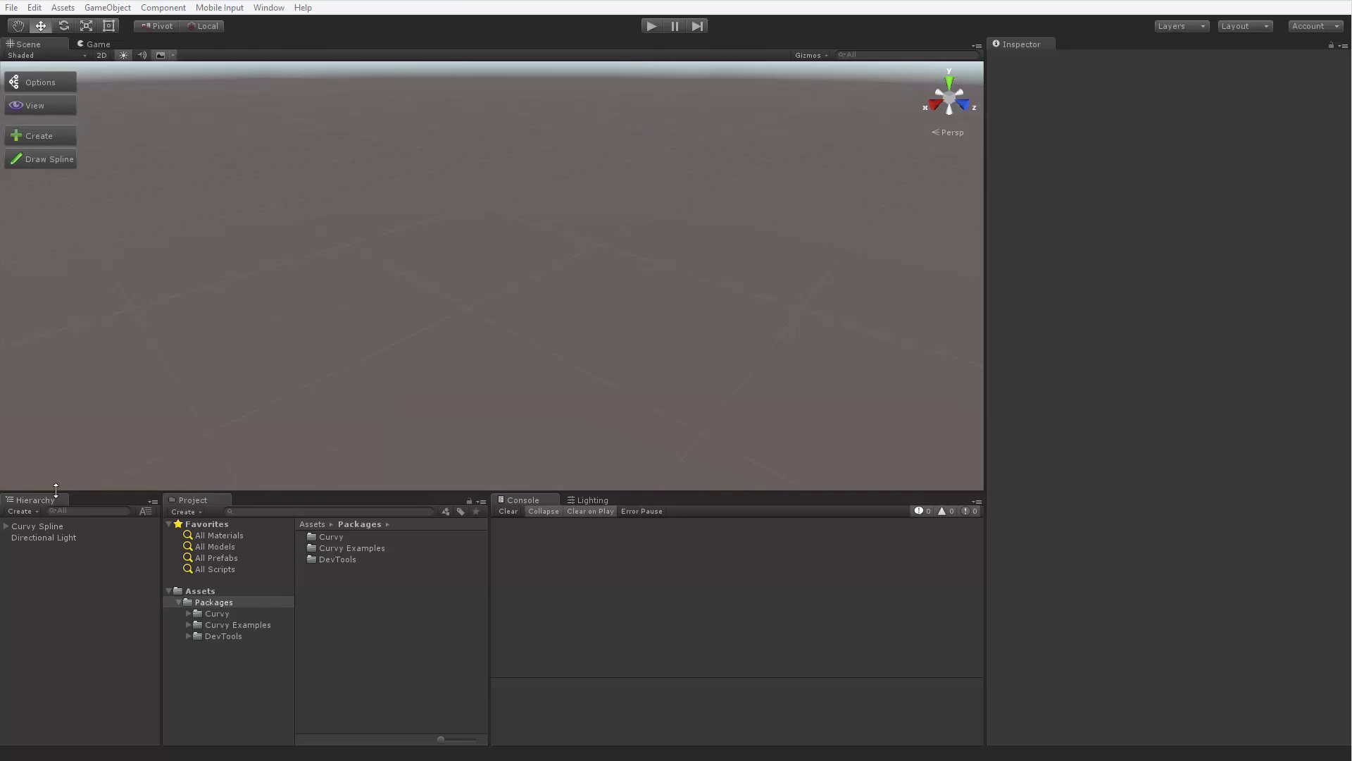
click(35, 525)
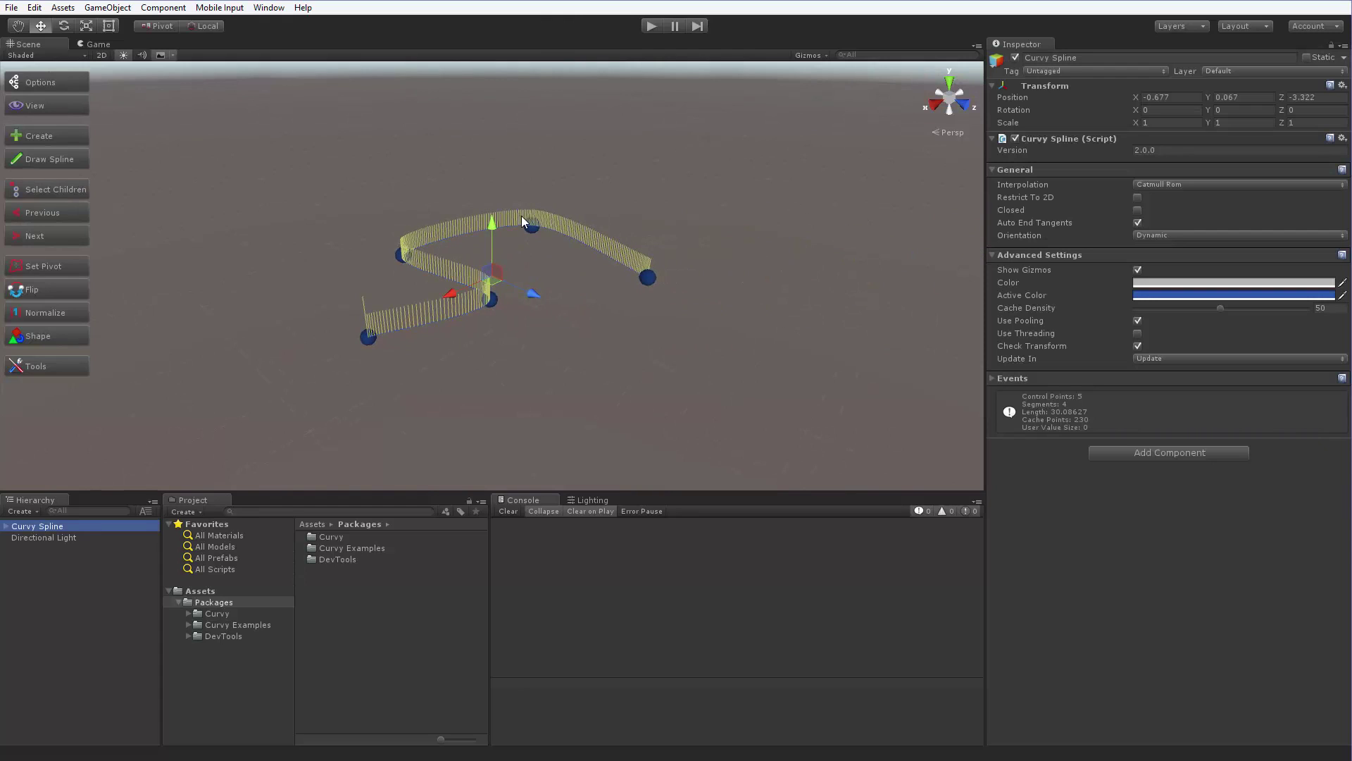
scroll(521, 216, up, 4)
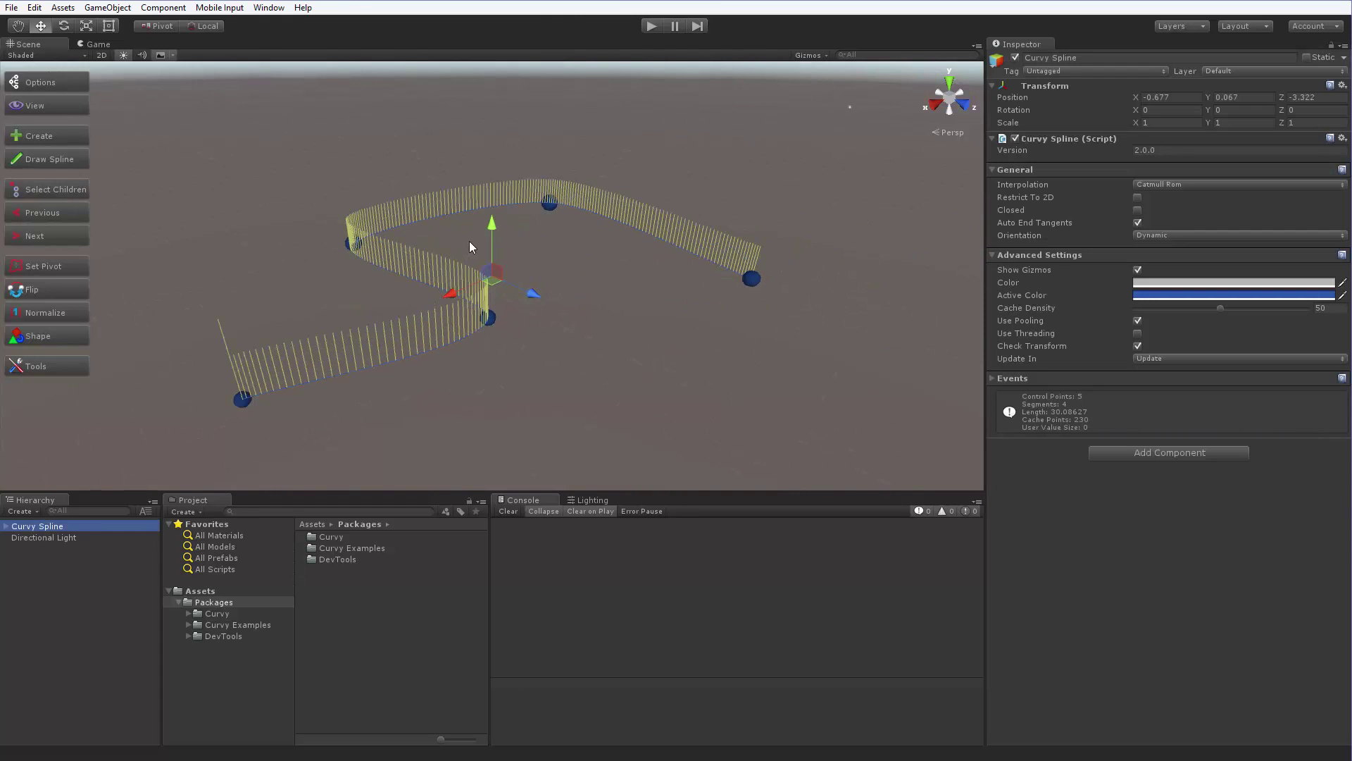
click(36, 525)
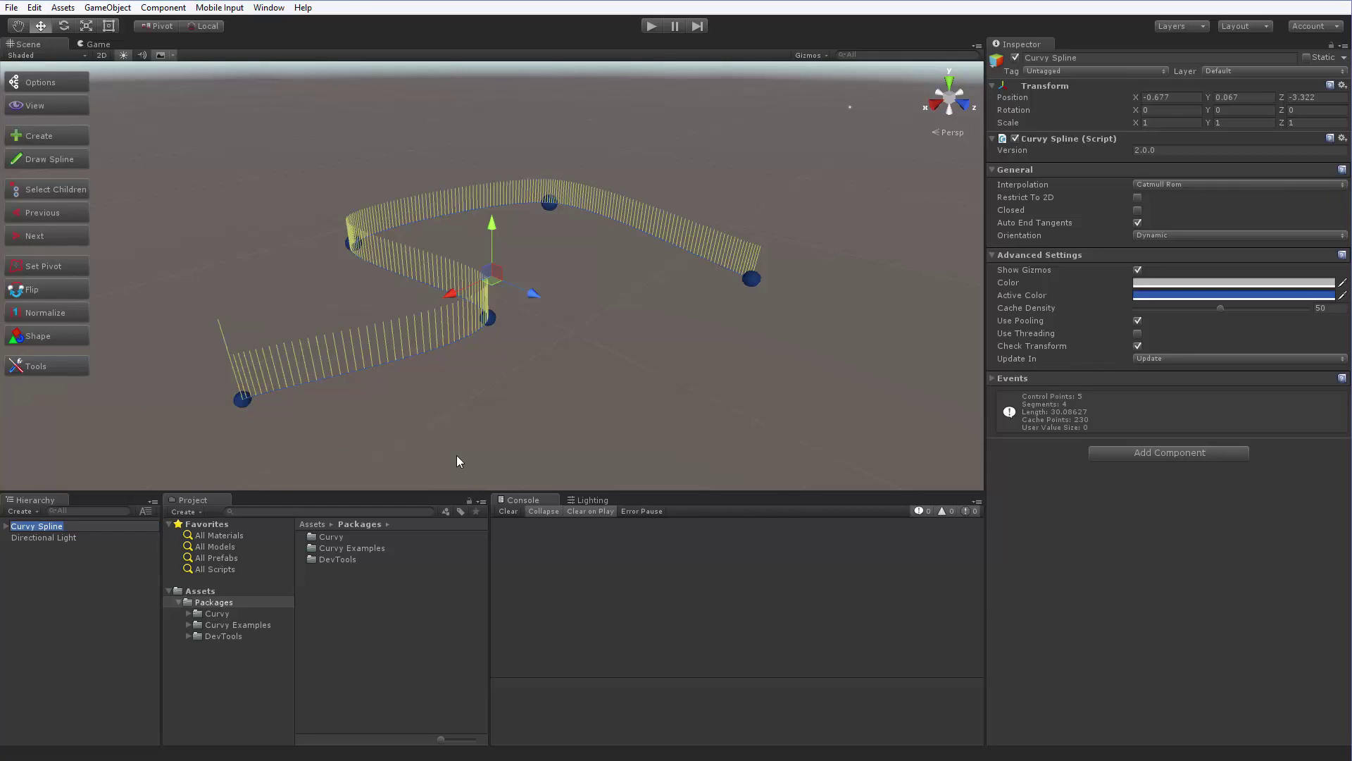
key(Return)
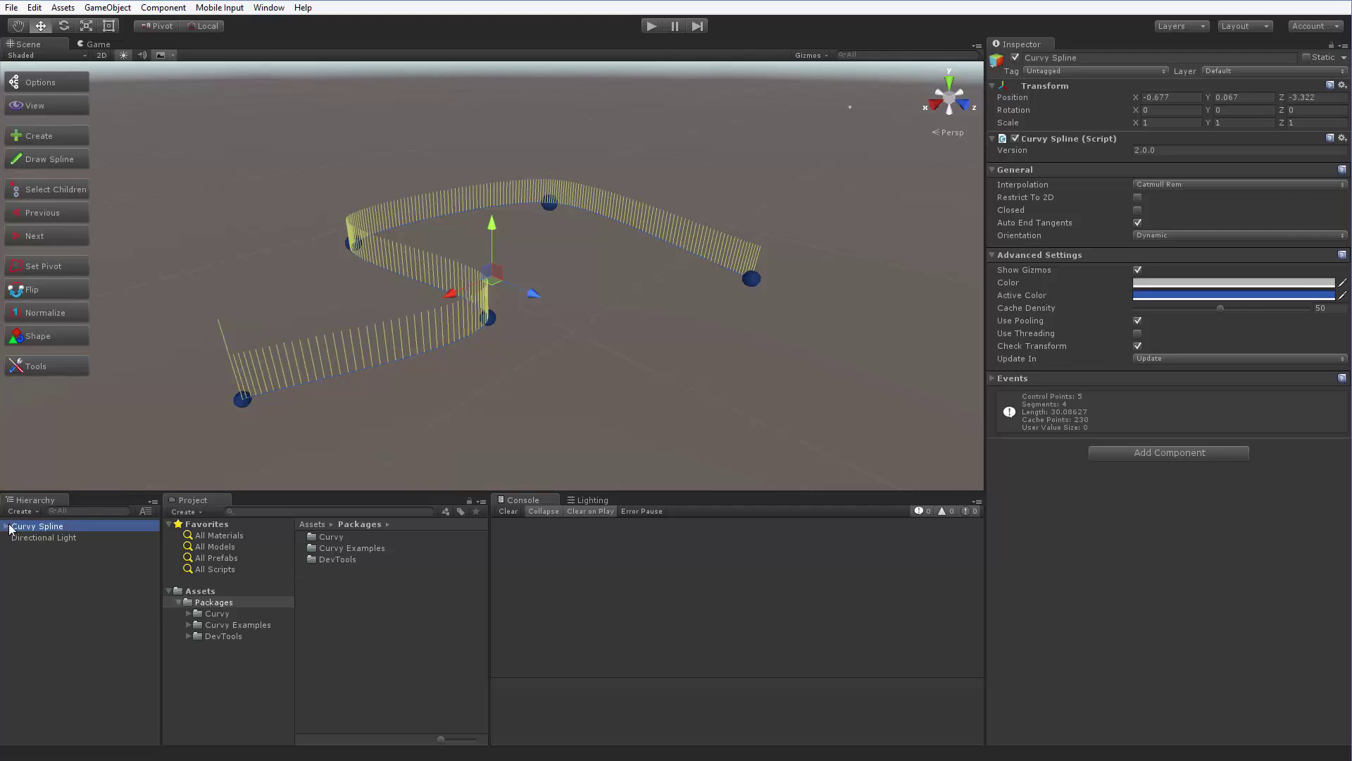
click(5, 527)
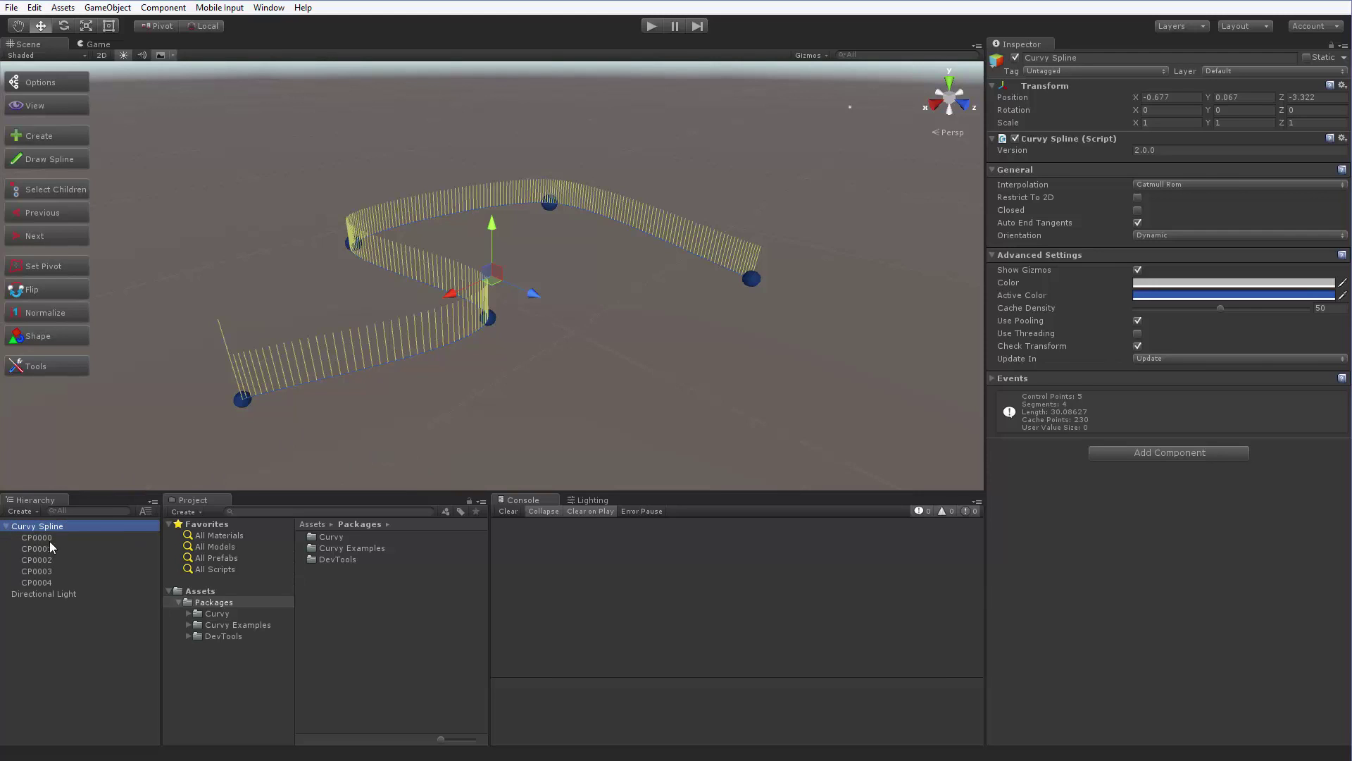
key(Down)
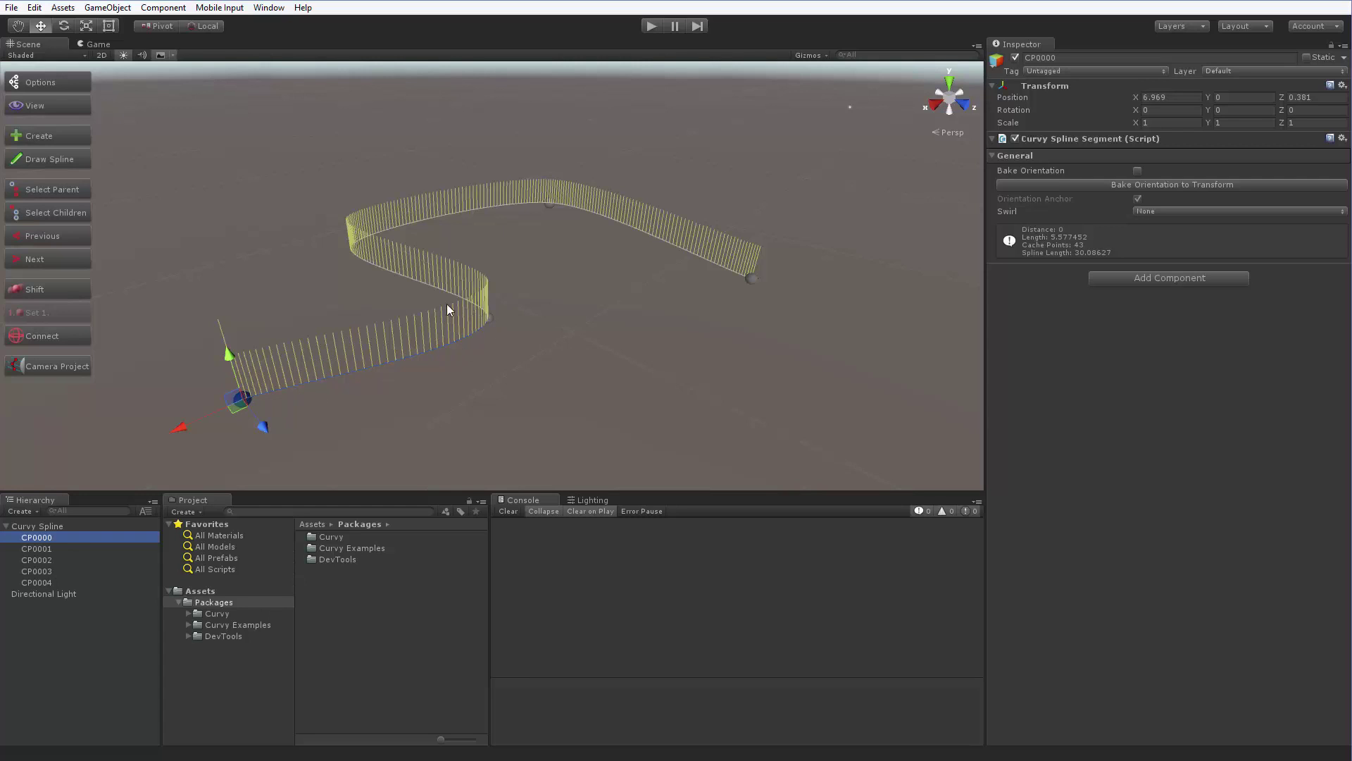
click(576, 208)
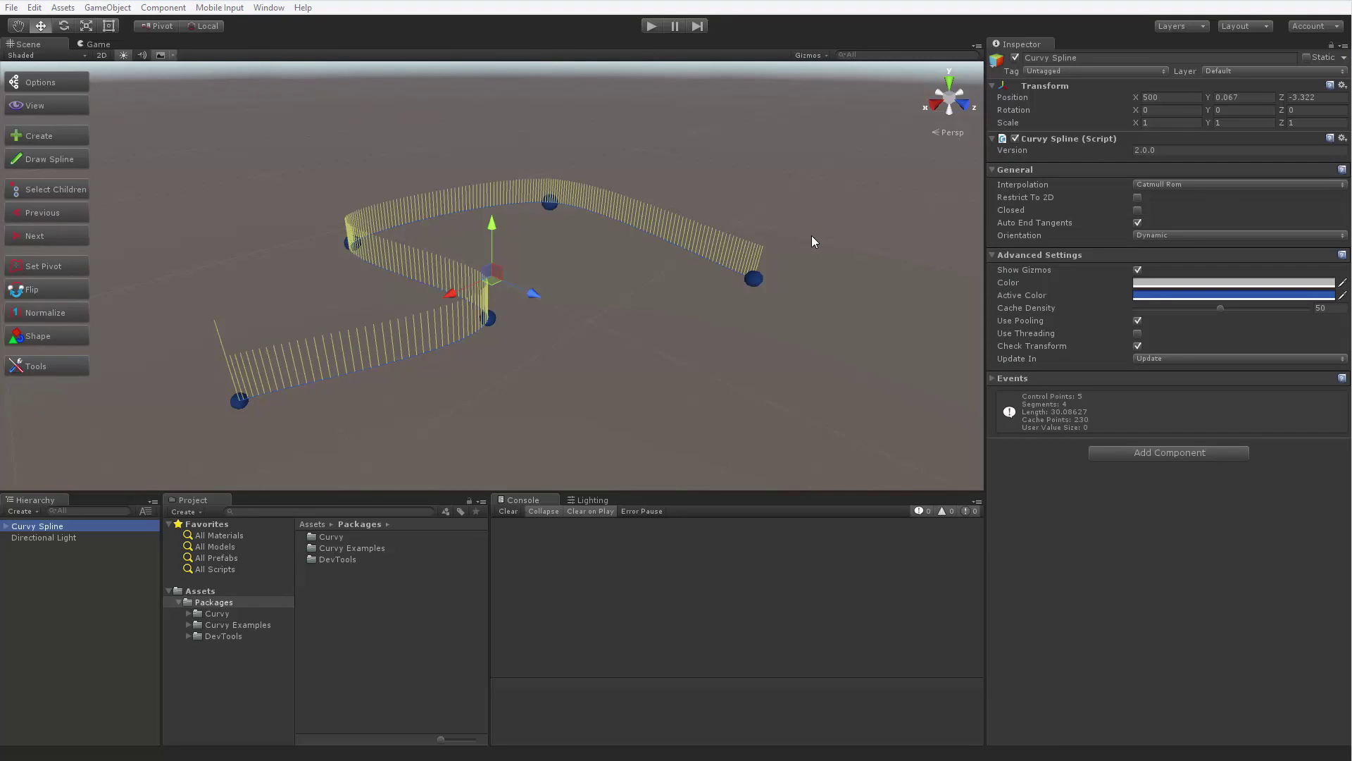
click(845, 232)
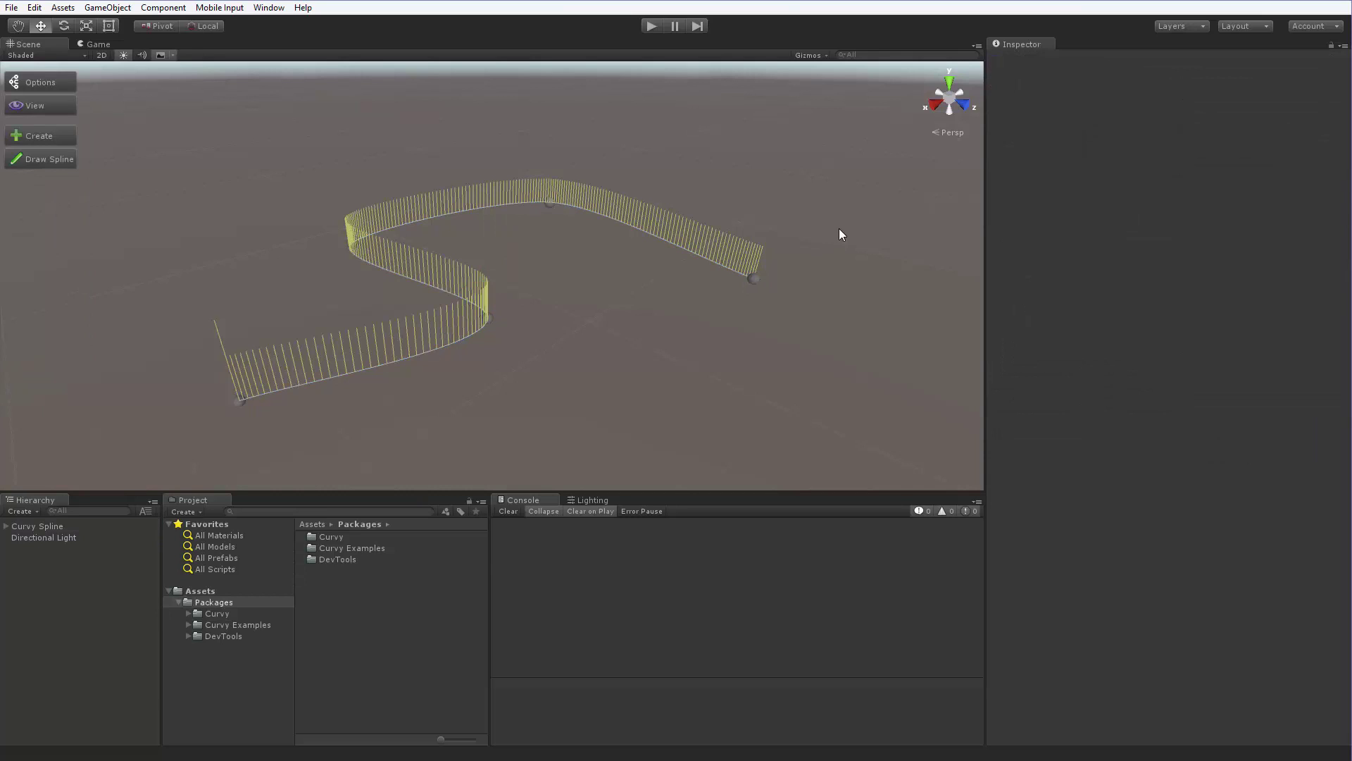
Create an empty GameObject and add a Curvy Spline component to it
right_click(2, 614)
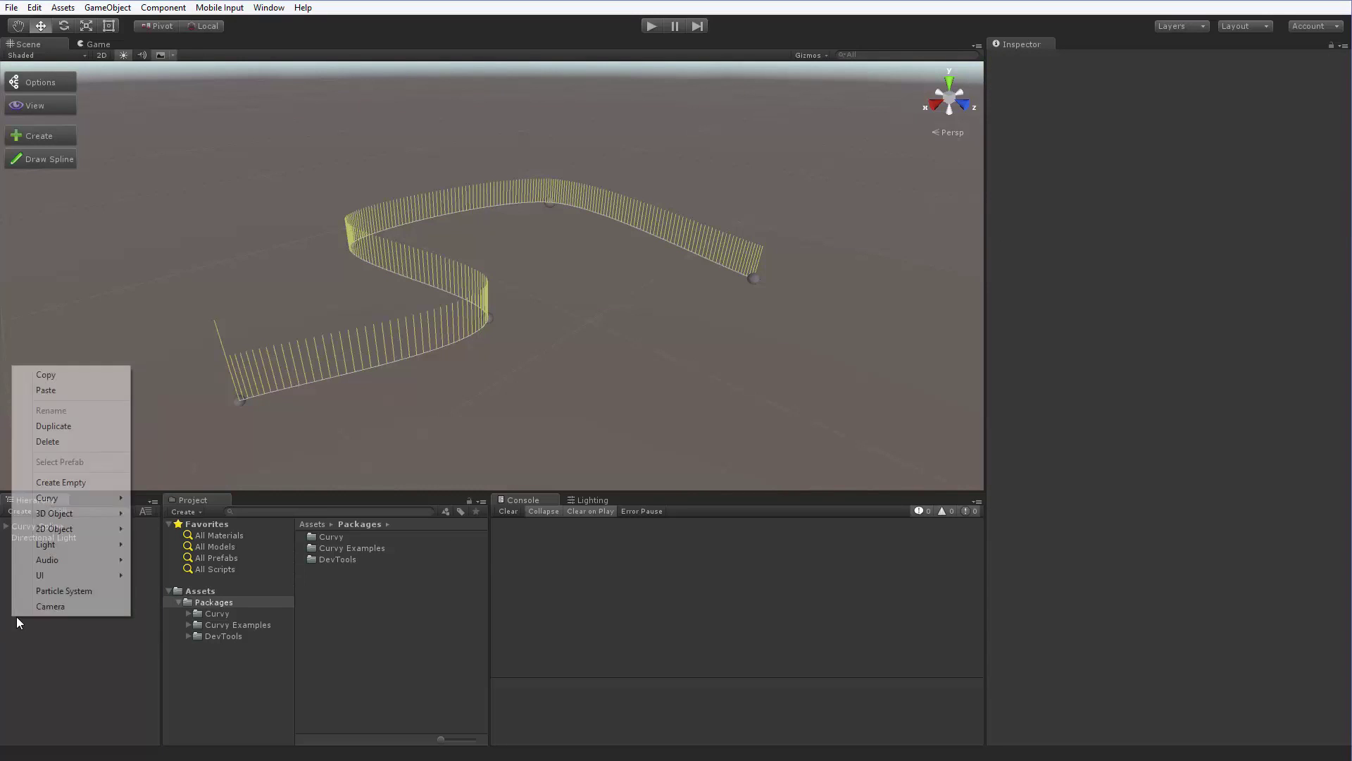
click(92, 479)
click(556, 60)
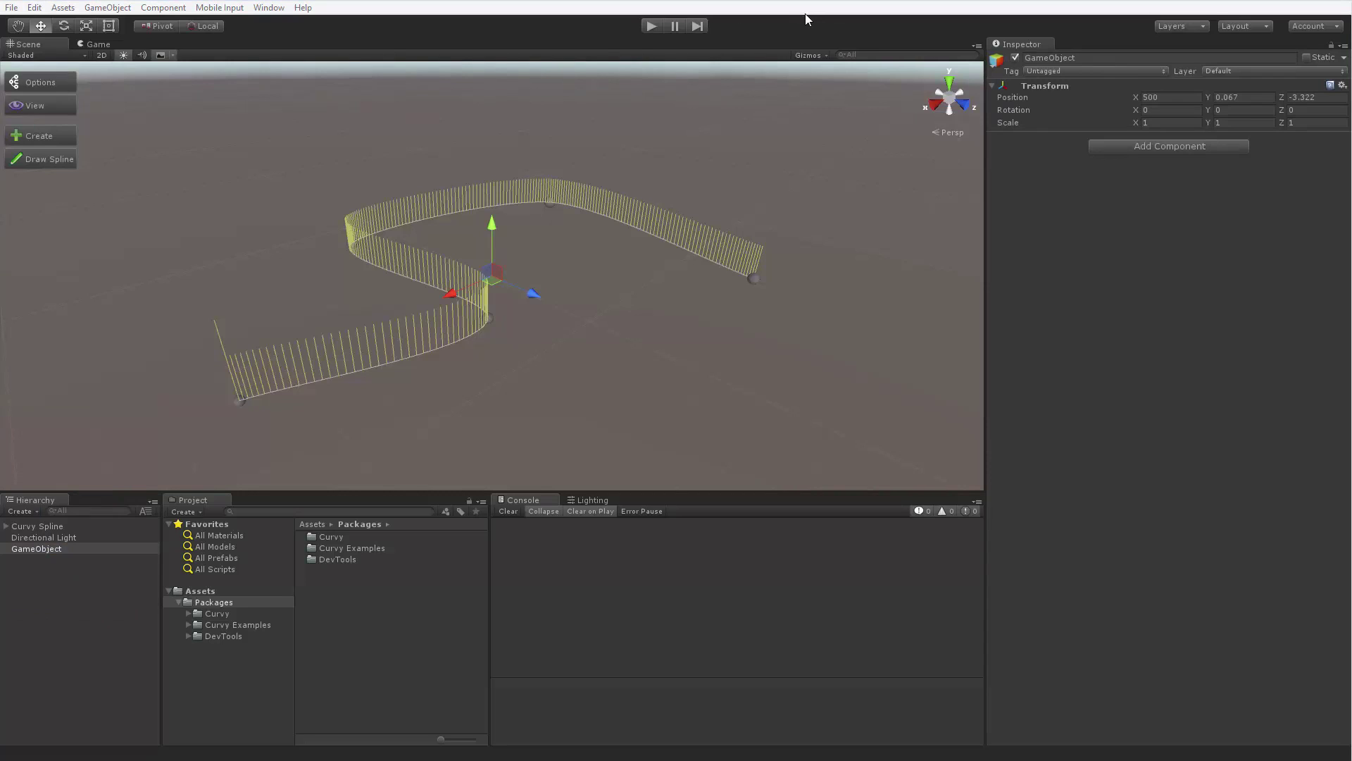
click(1188, 146)
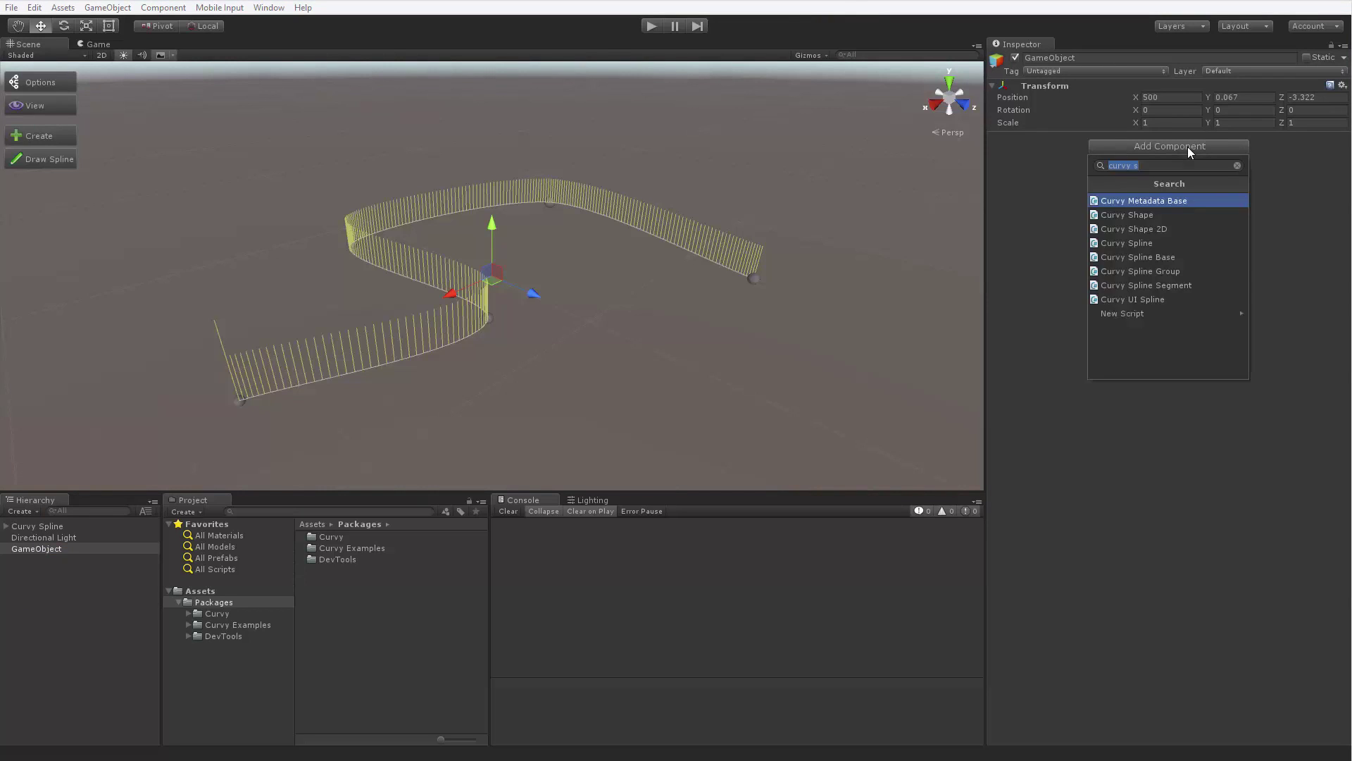
text(curvy spli)
key(Return)
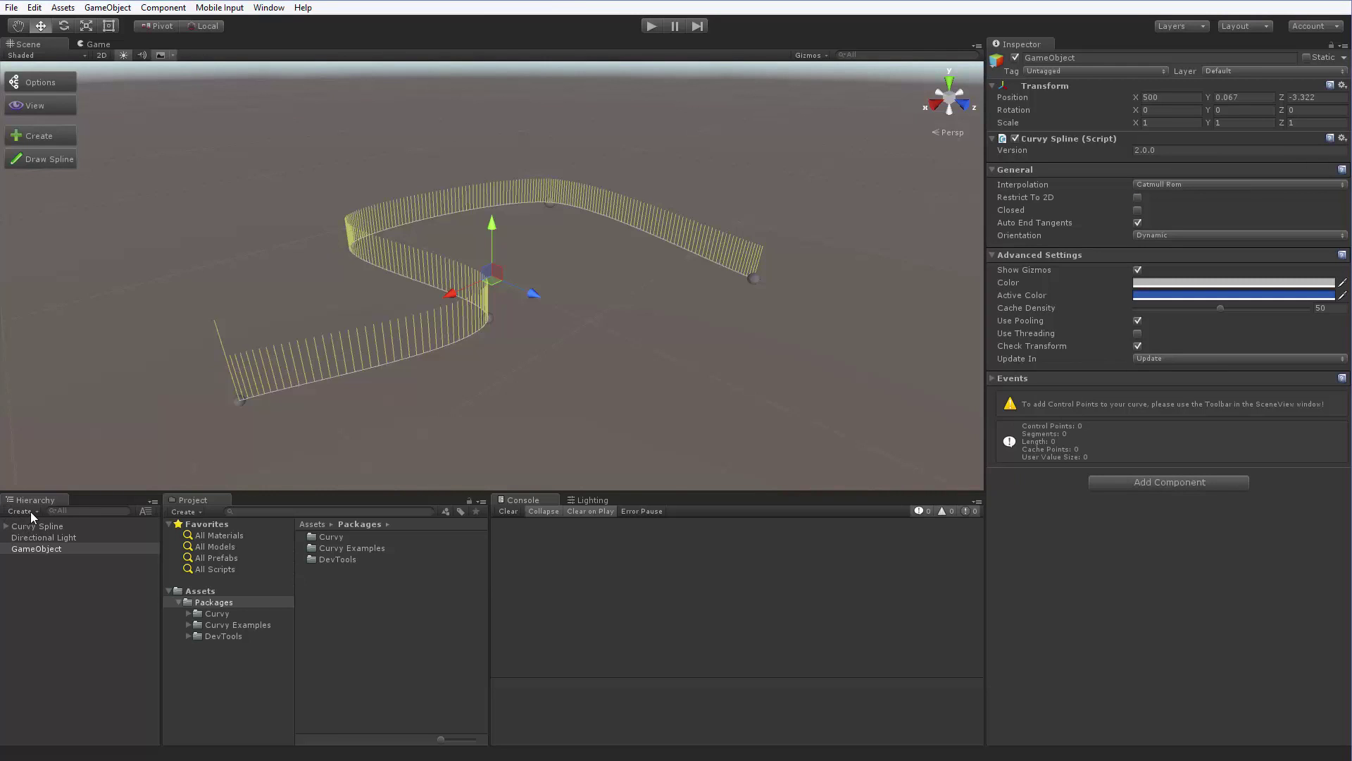
Delete the leftover GameObject and create a new empty Curvy > Spline object
click(21, 549)
key(Delete)
right_click(120, 573)
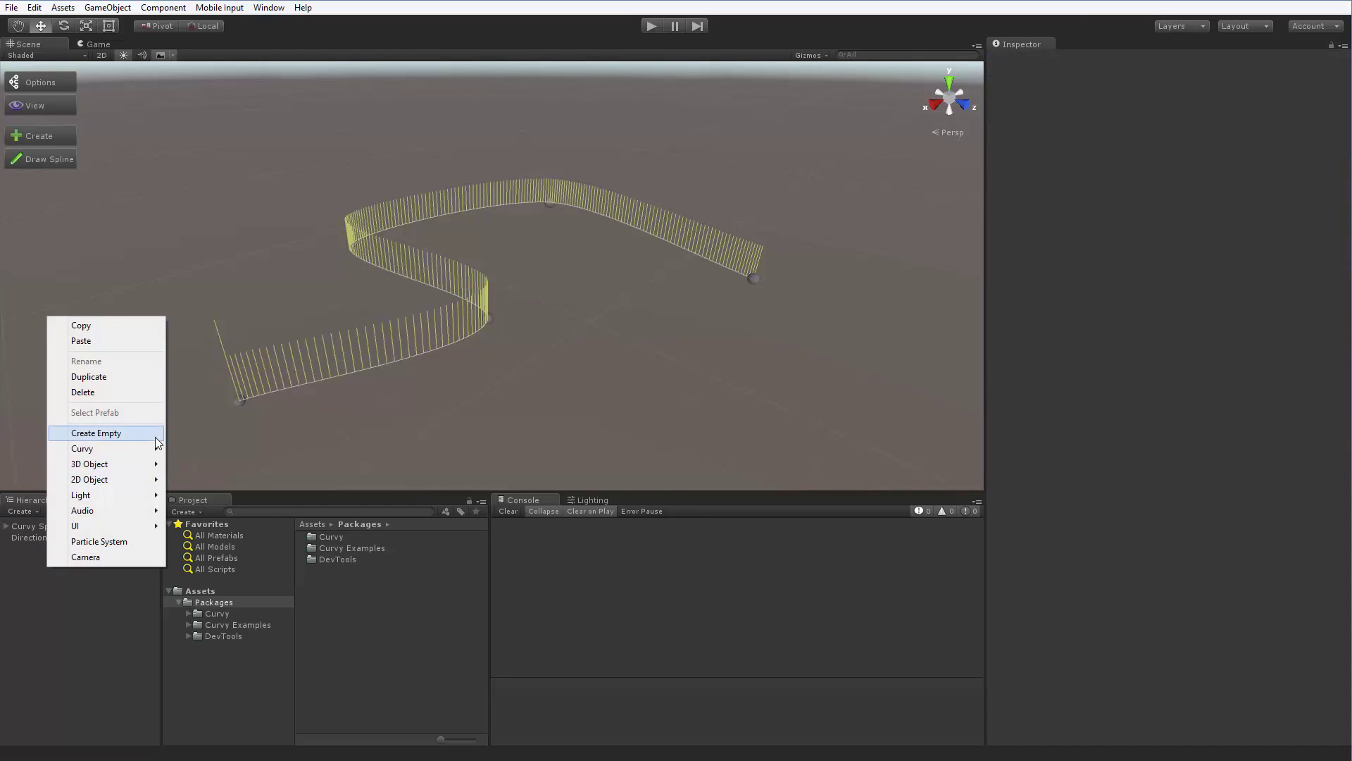
mouse_move(145, 451)
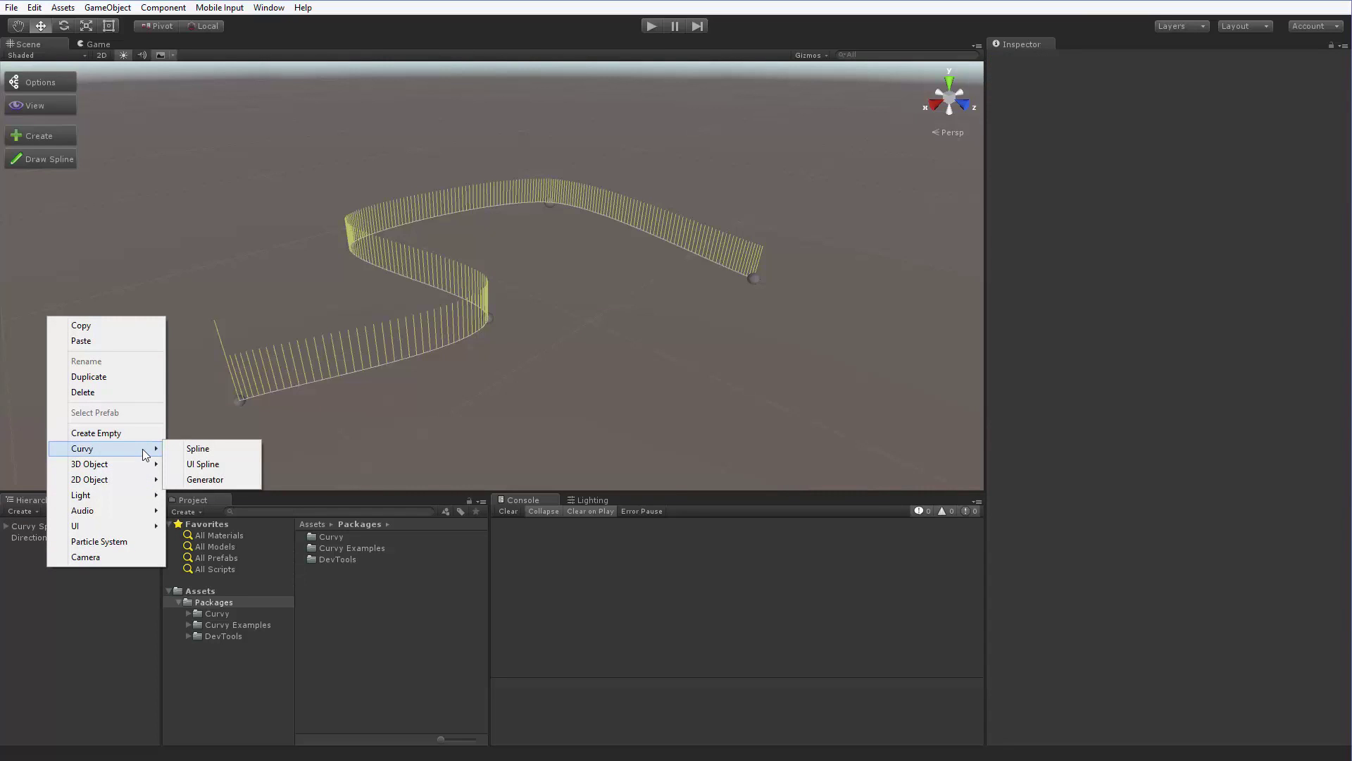
click(198, 451)
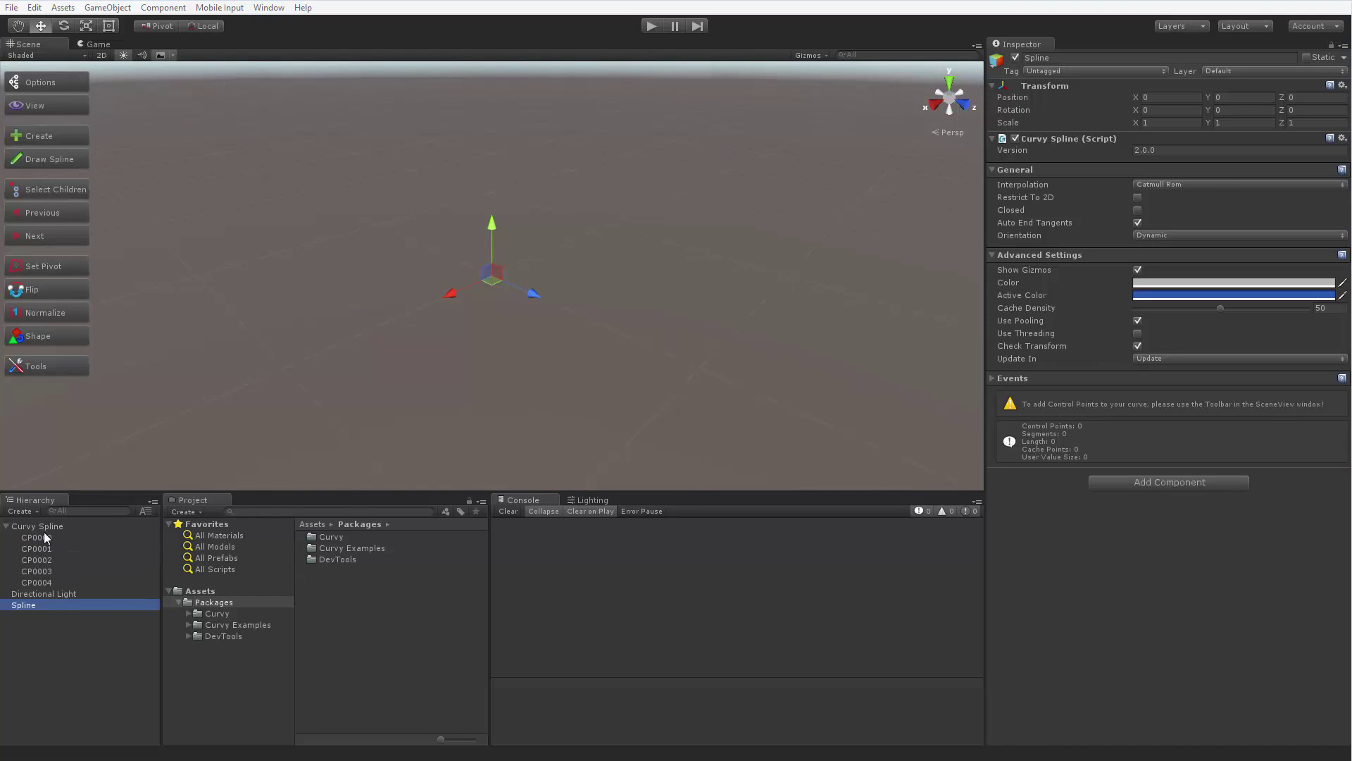
click(41, 537)
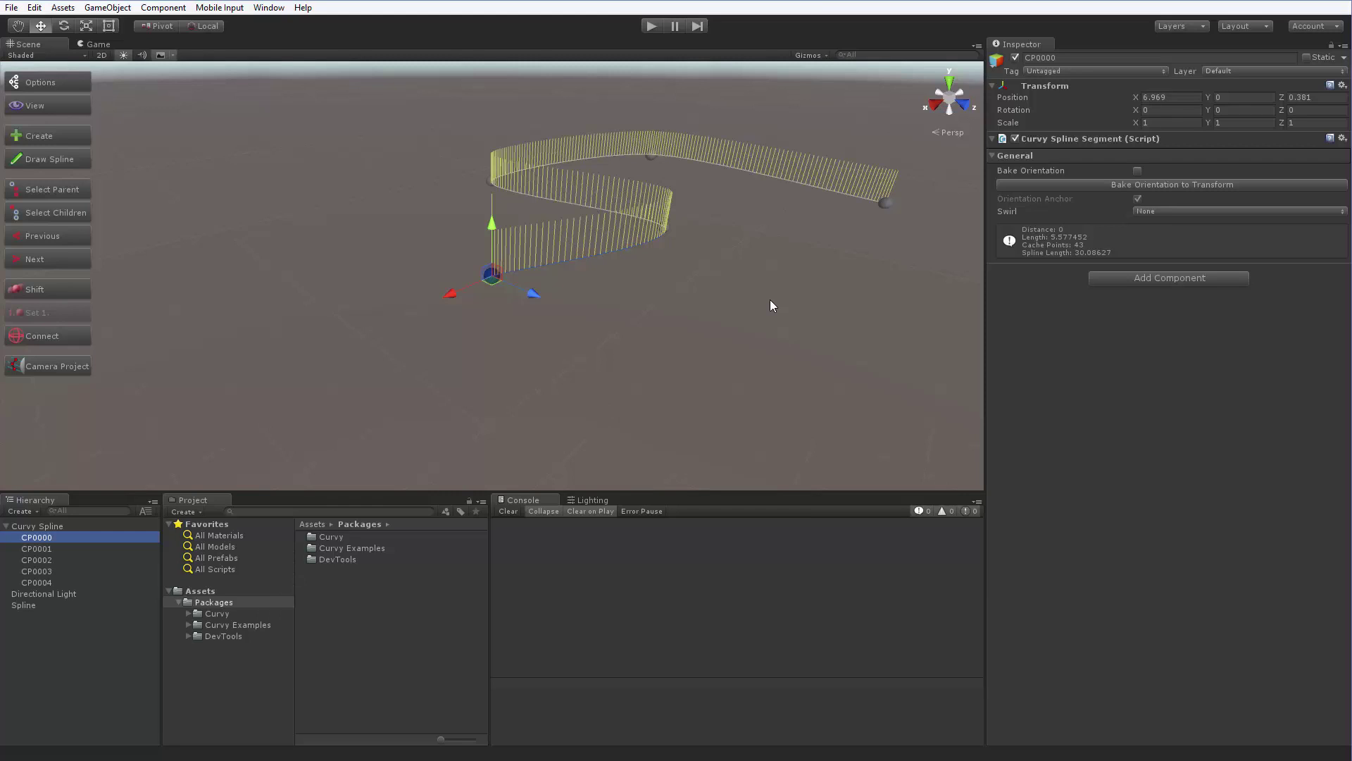
click(495, 390)
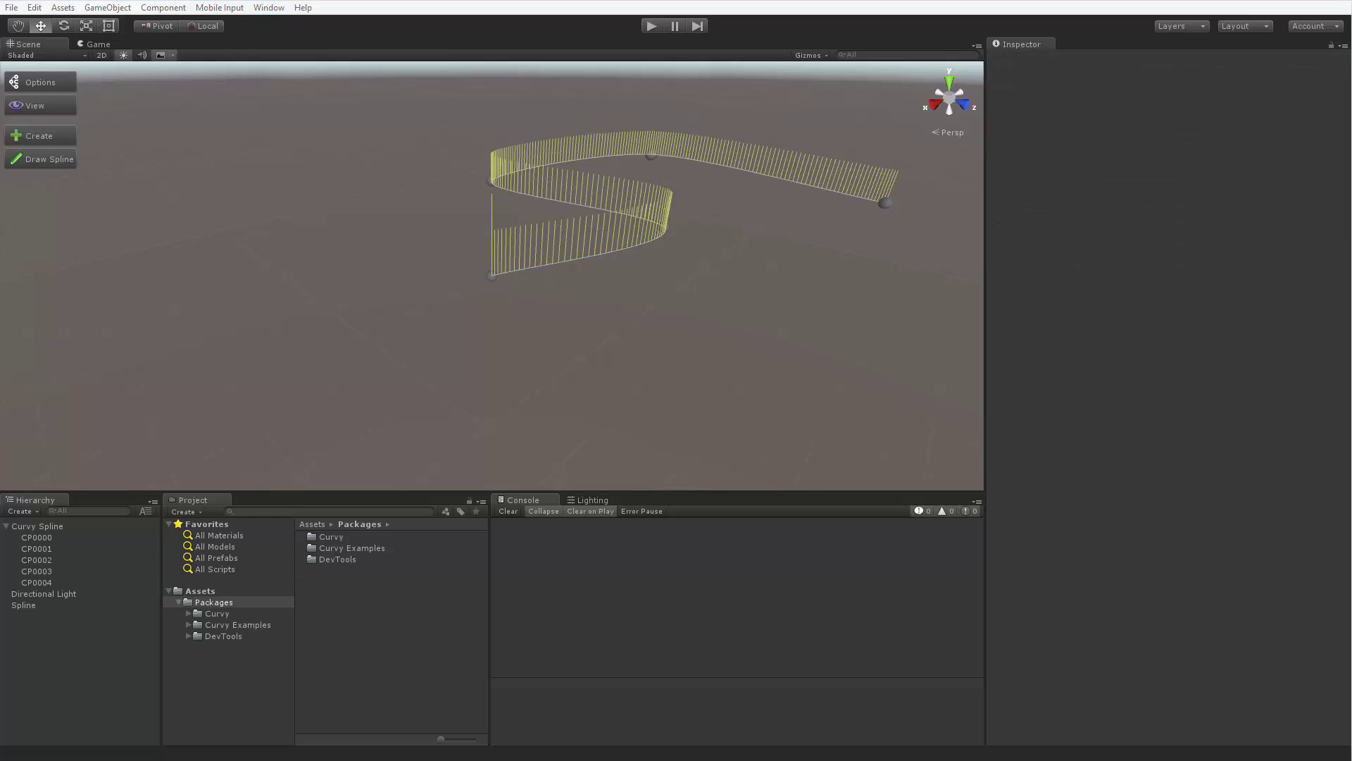
With Draw Spline on, Ctrl-click six control points, CP0000 to CP0005, into a winding curve
click(24, 604)
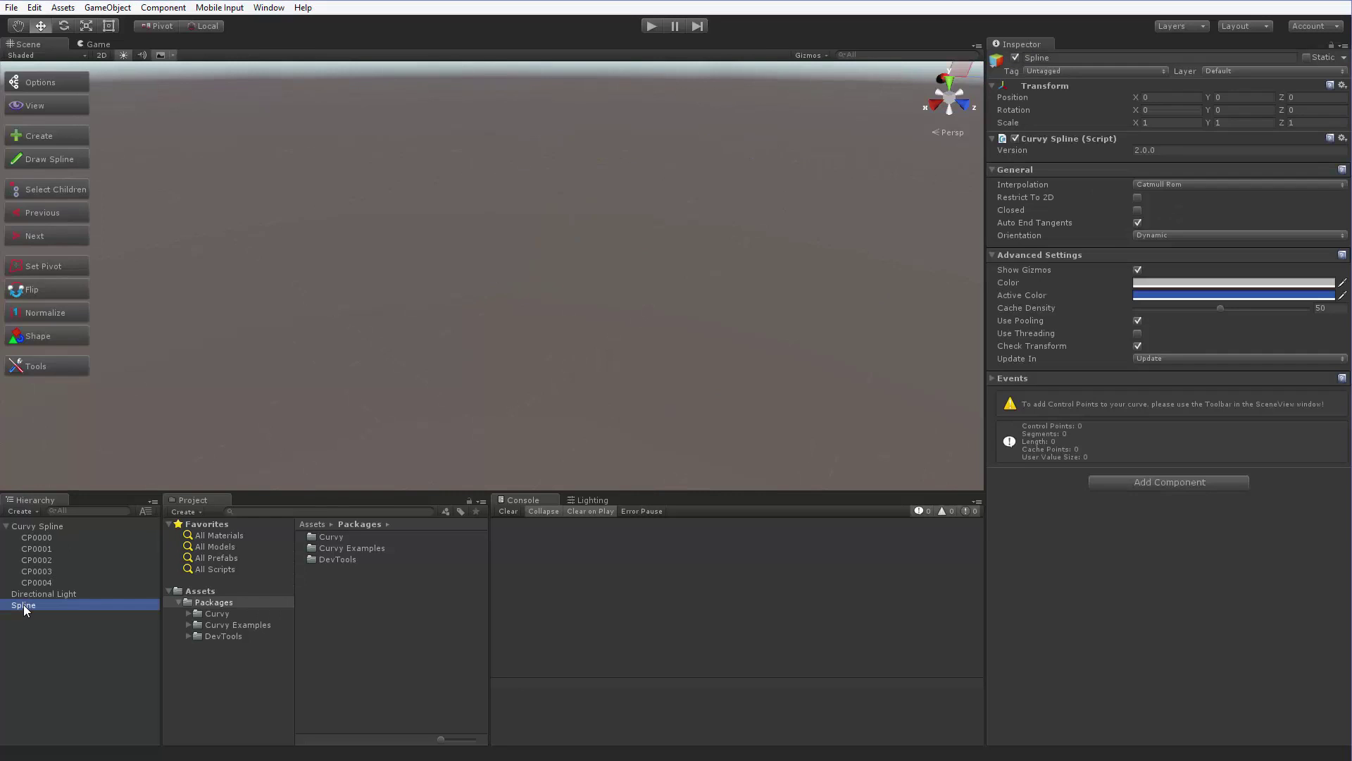
click(65, 161)
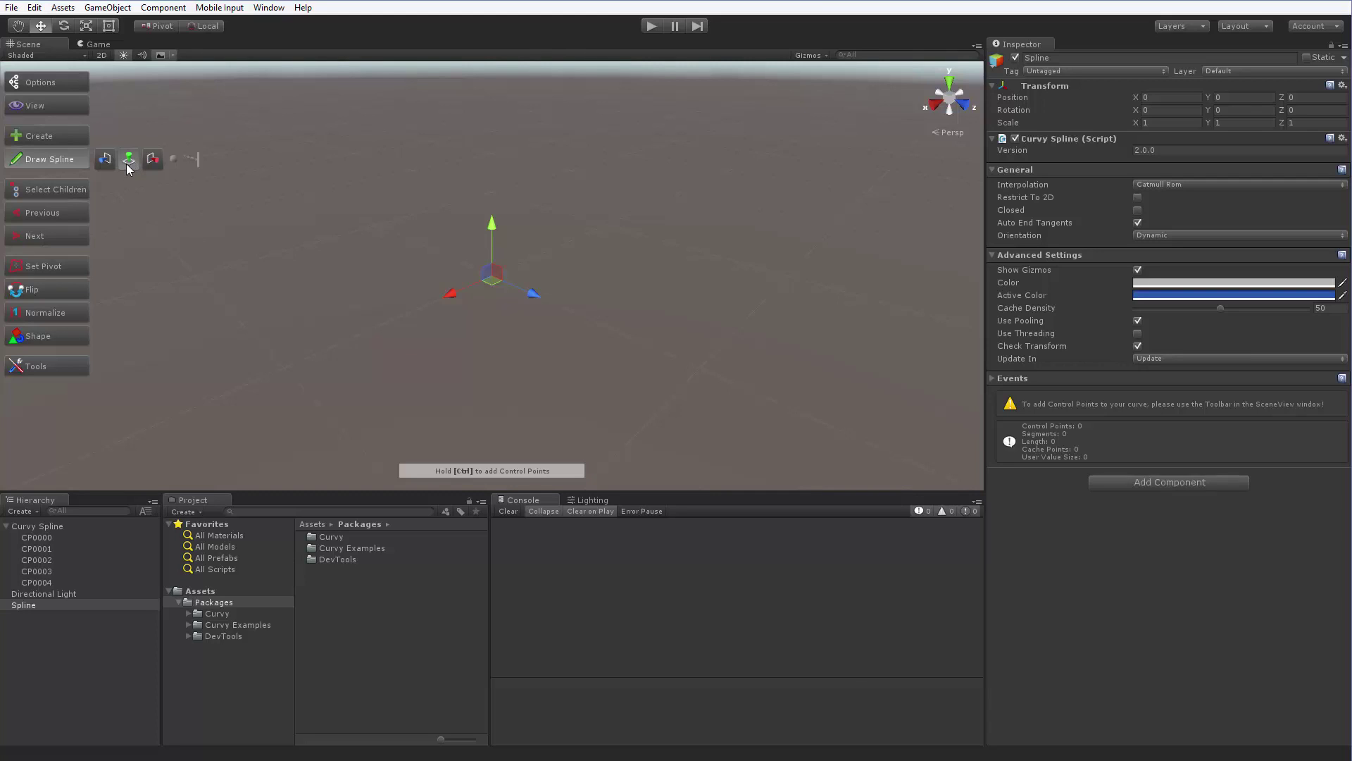
key(ctrl)
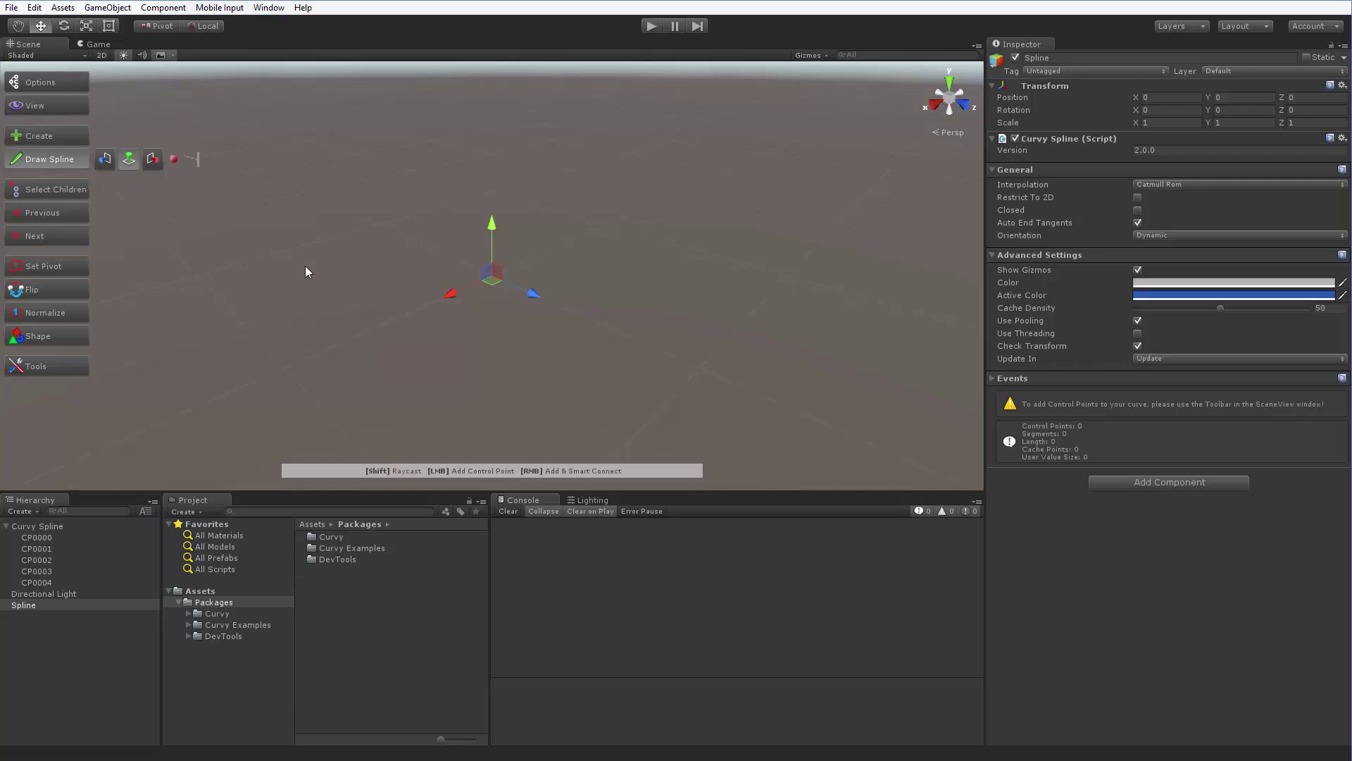
ctrl+click(294, 304)
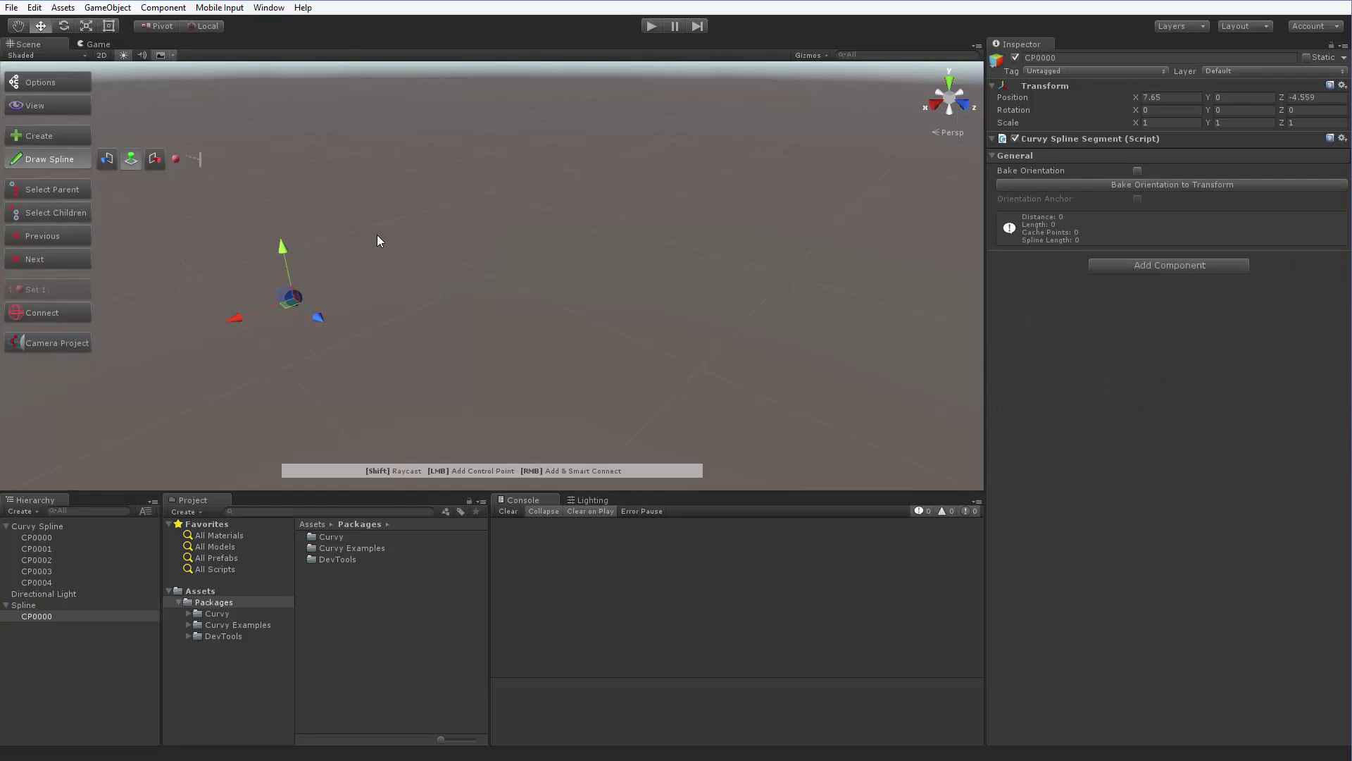
ctrl+click(411, 220)
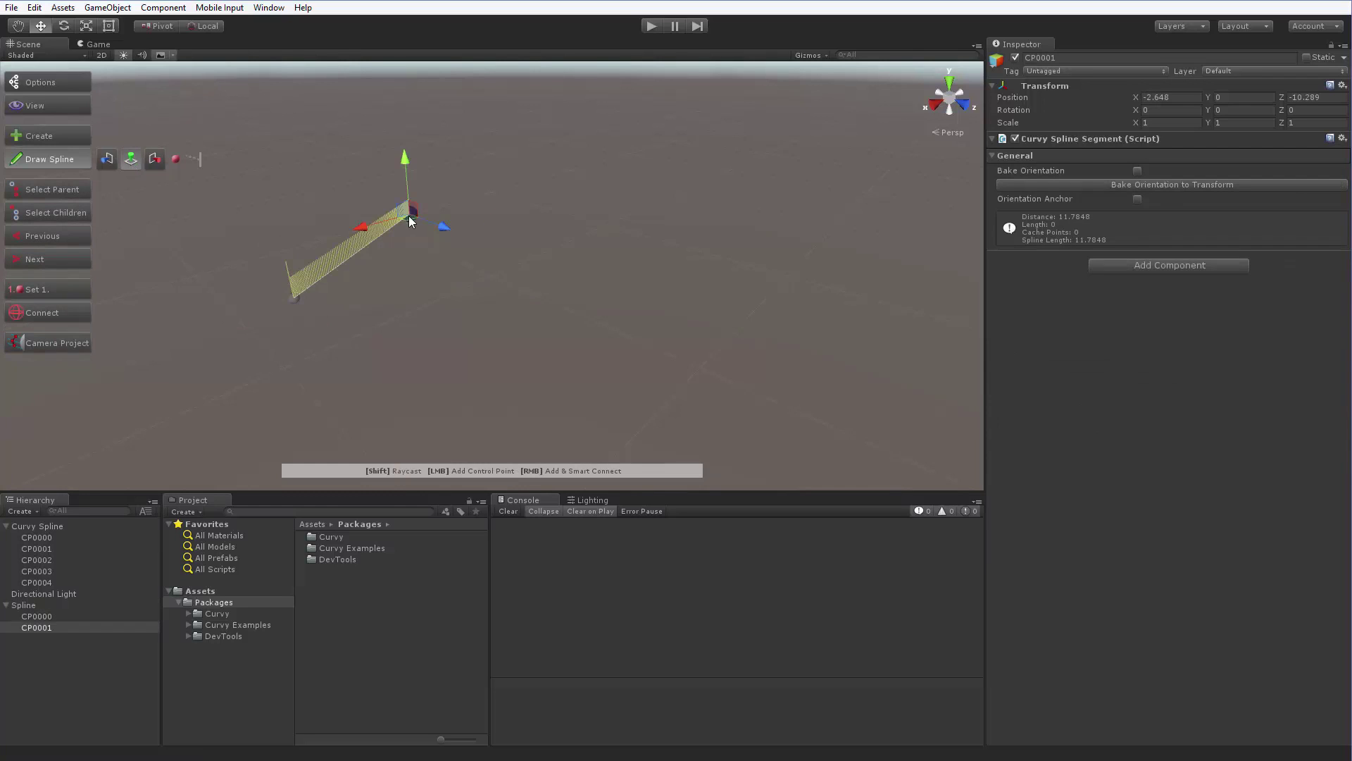
ctrl+click(612, 192)
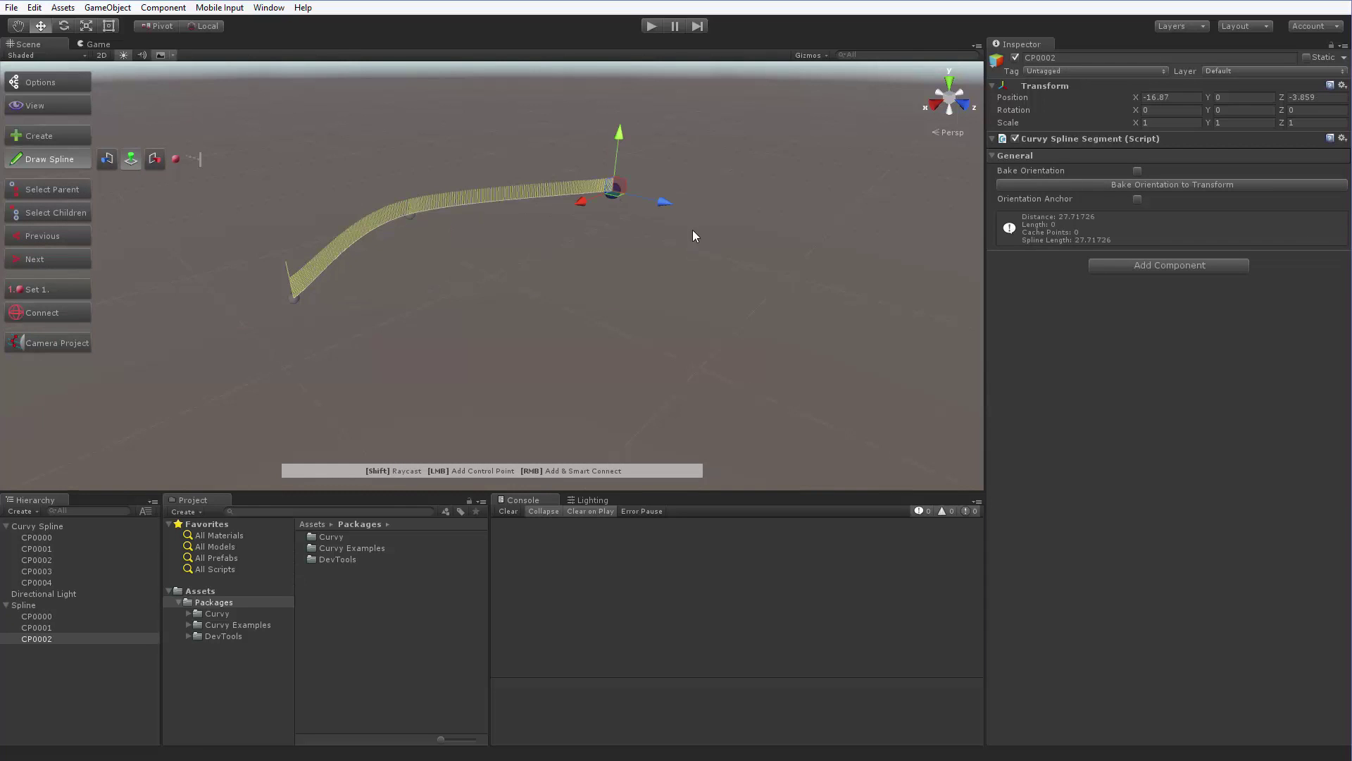
ctrl+click(488, 264)
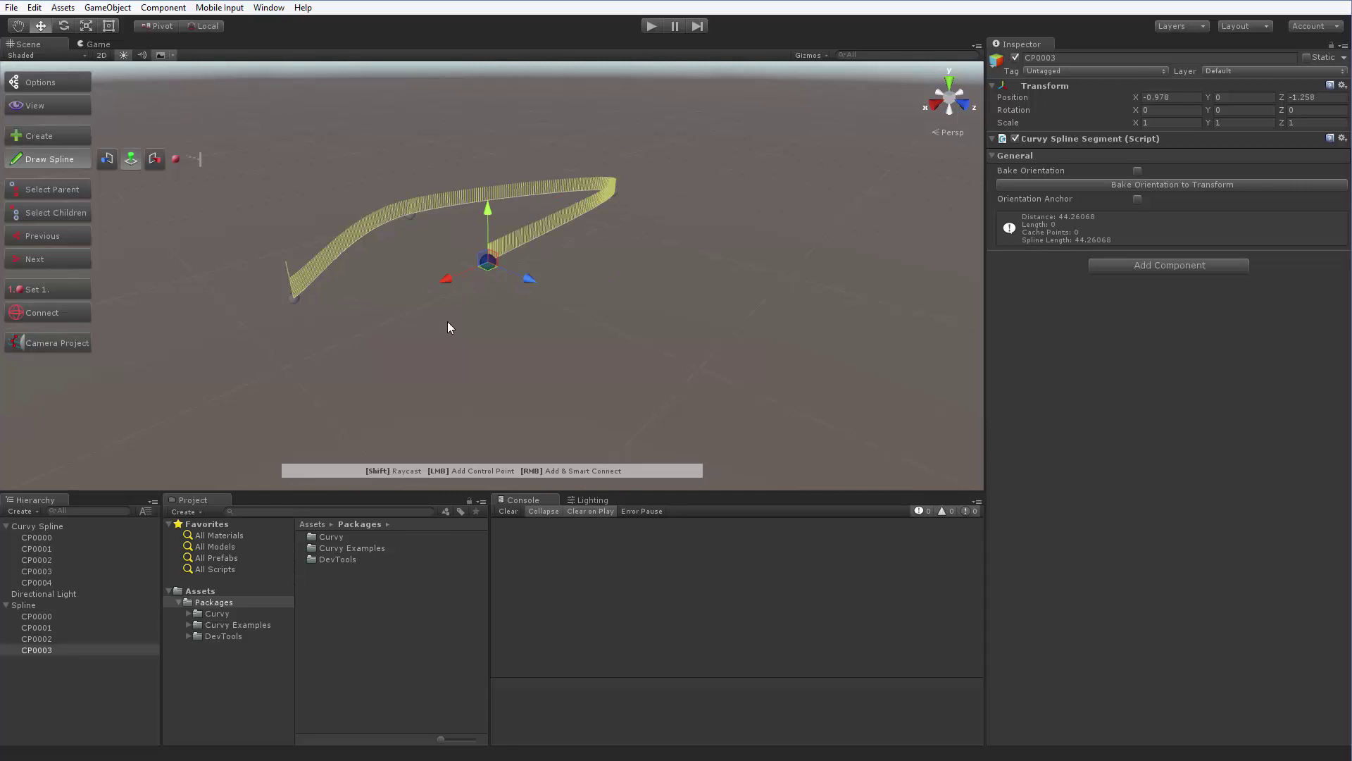
ctrl+click(779, 262)
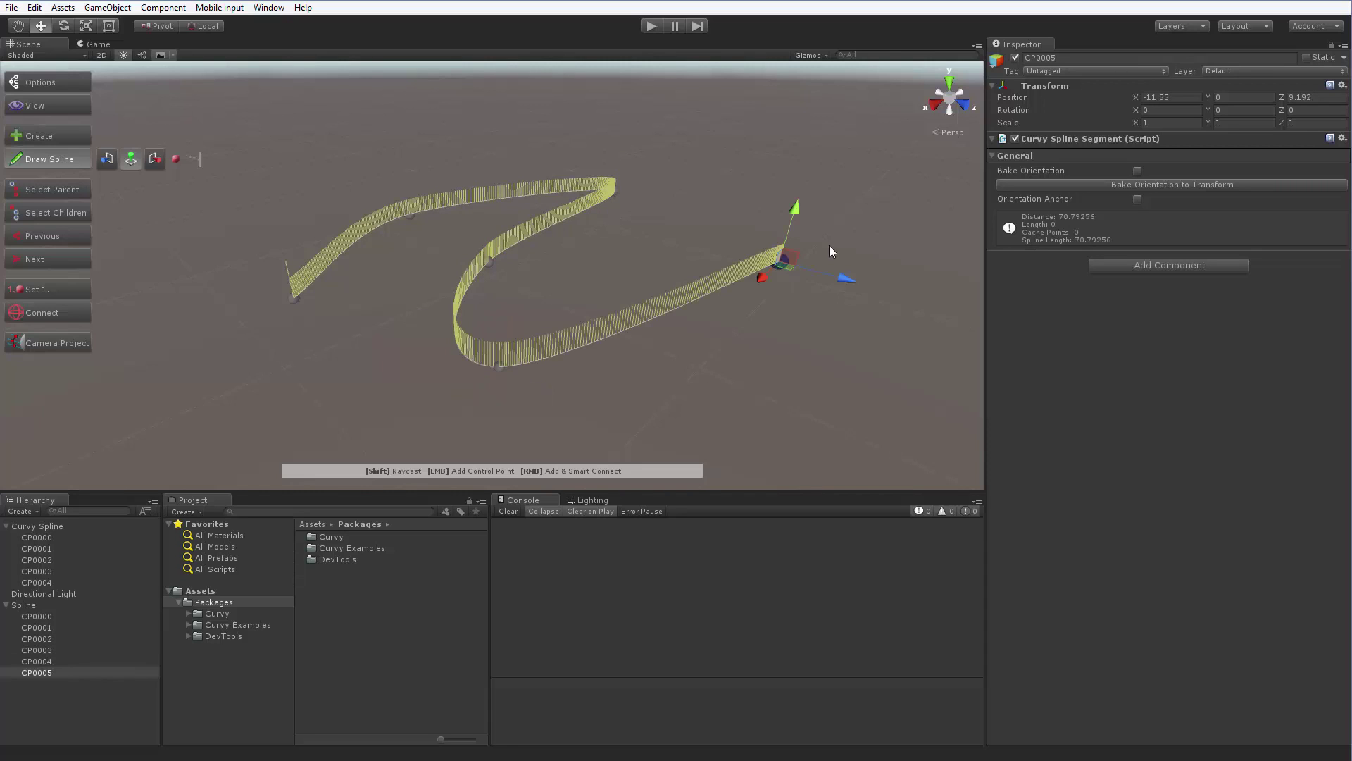
click(780, 138)
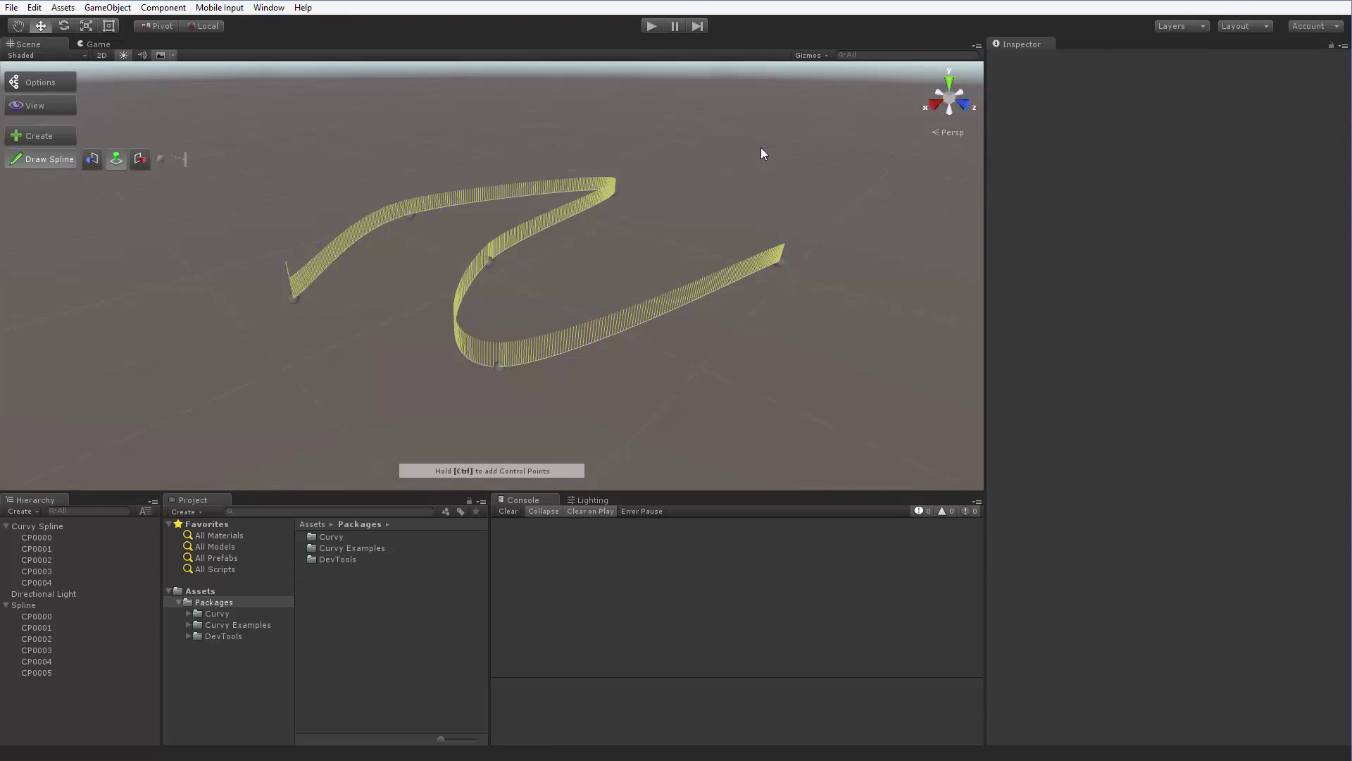
Ctrl-click eleven control points, CP0000 to CP0010, around the existing curves, then select the new spline
ctrl+click(749, 169)
ctrl+click(801, 344)
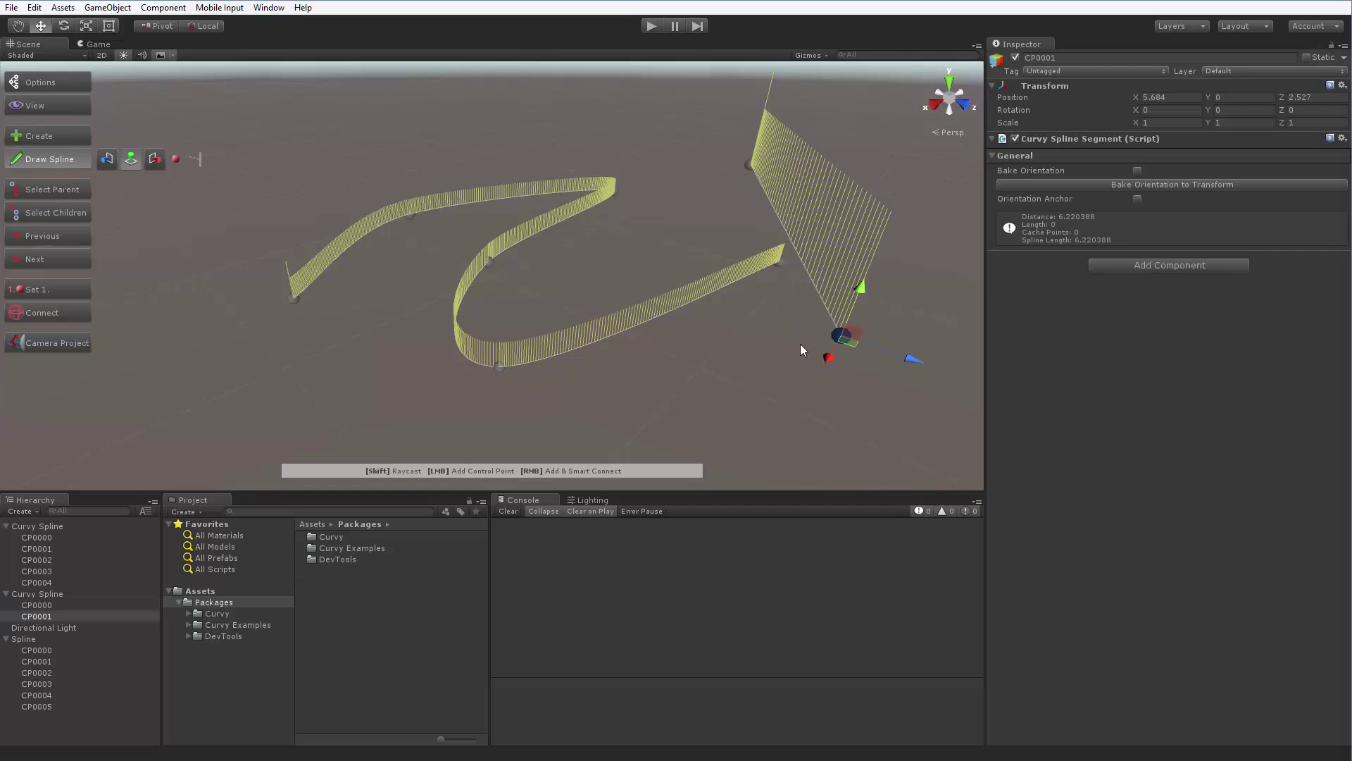
ctrl+click(656, 382)
ctrl+click(349, 353)
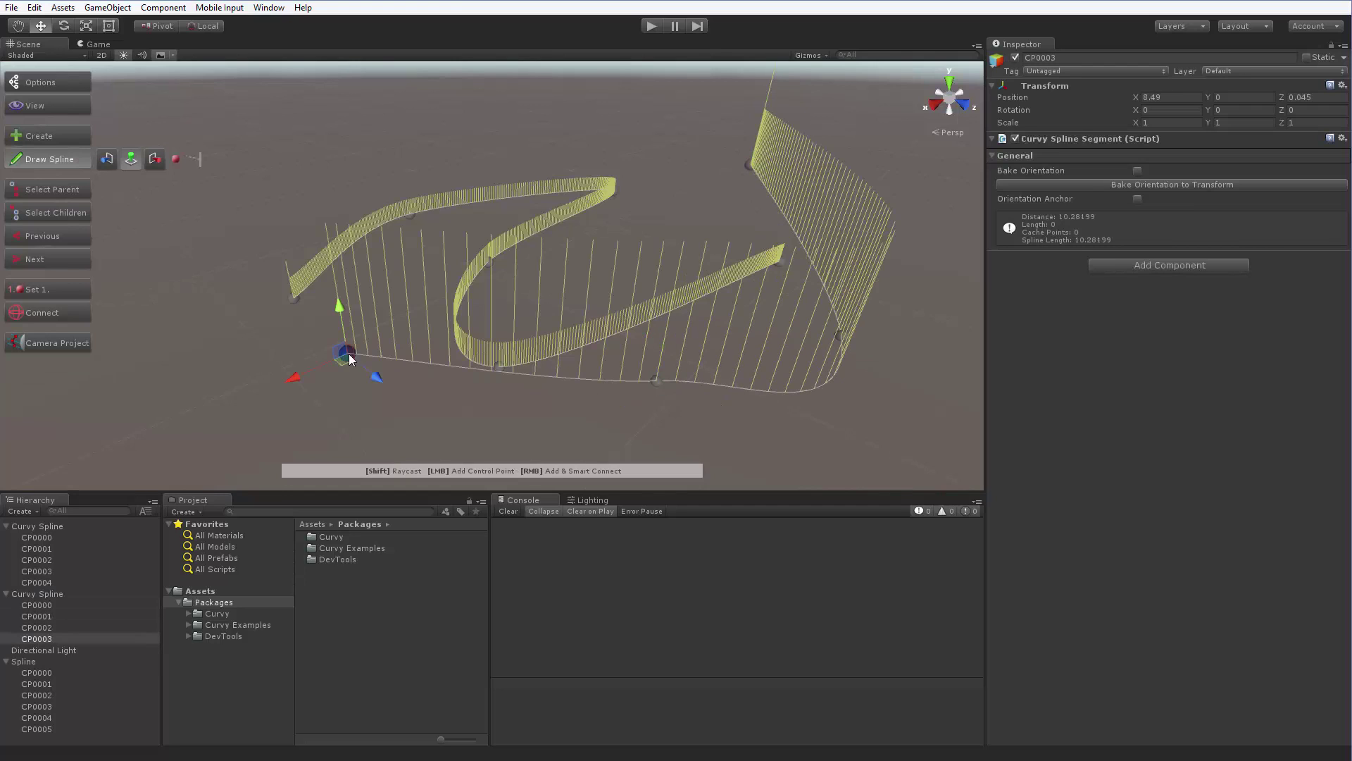
ctrl+click(683, 215)
ctrl+click(662, 112)
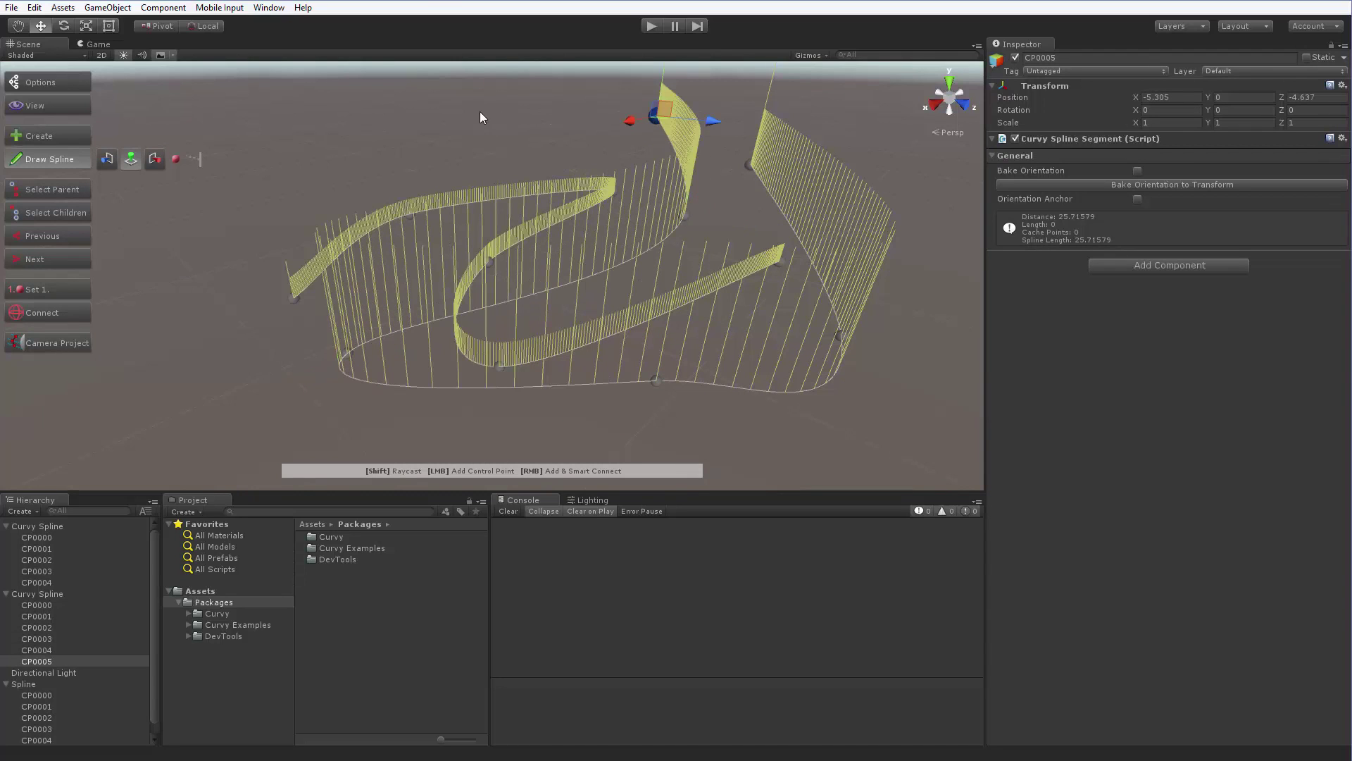
ctrl+click(413, 109)
ctrl+click(212, 204)
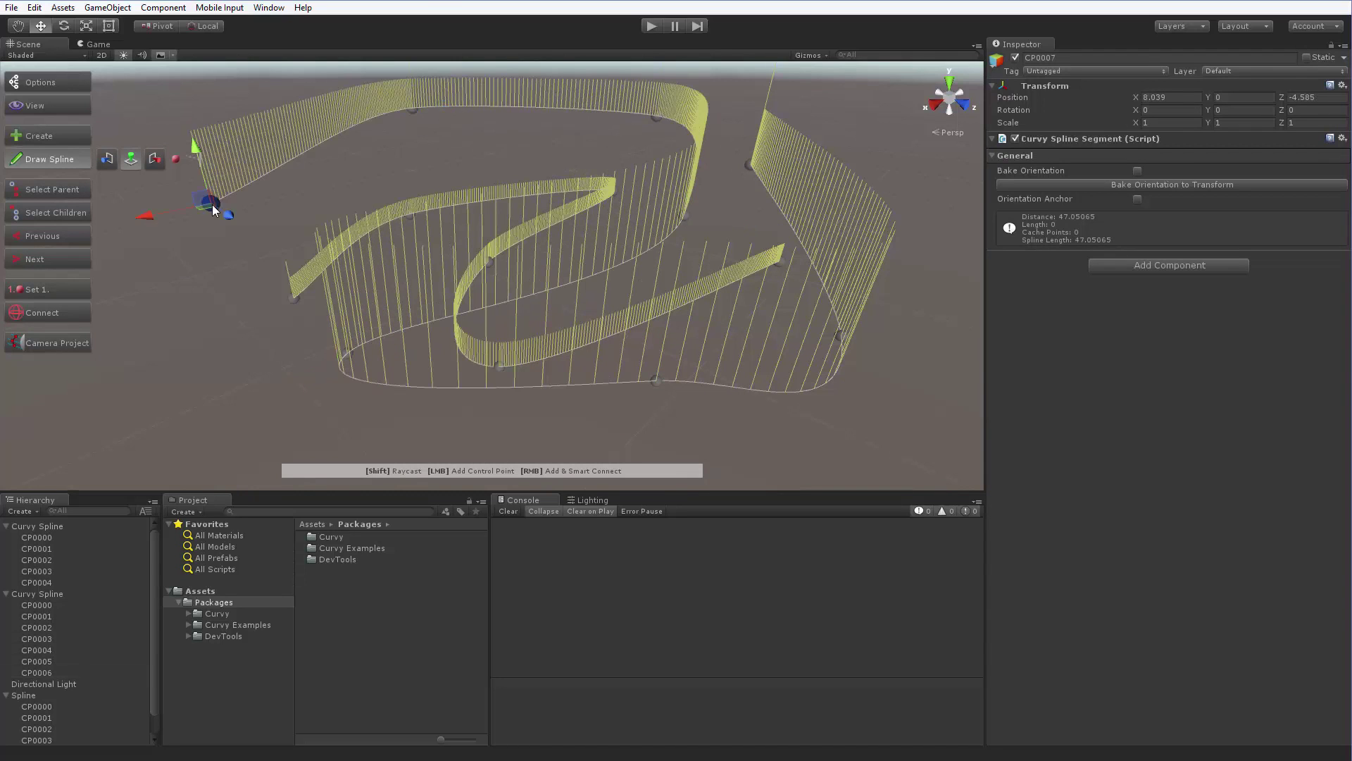
ctrl+click(500, 150)
ctrl+click(402, 286)
ctrl+click(173, 372)
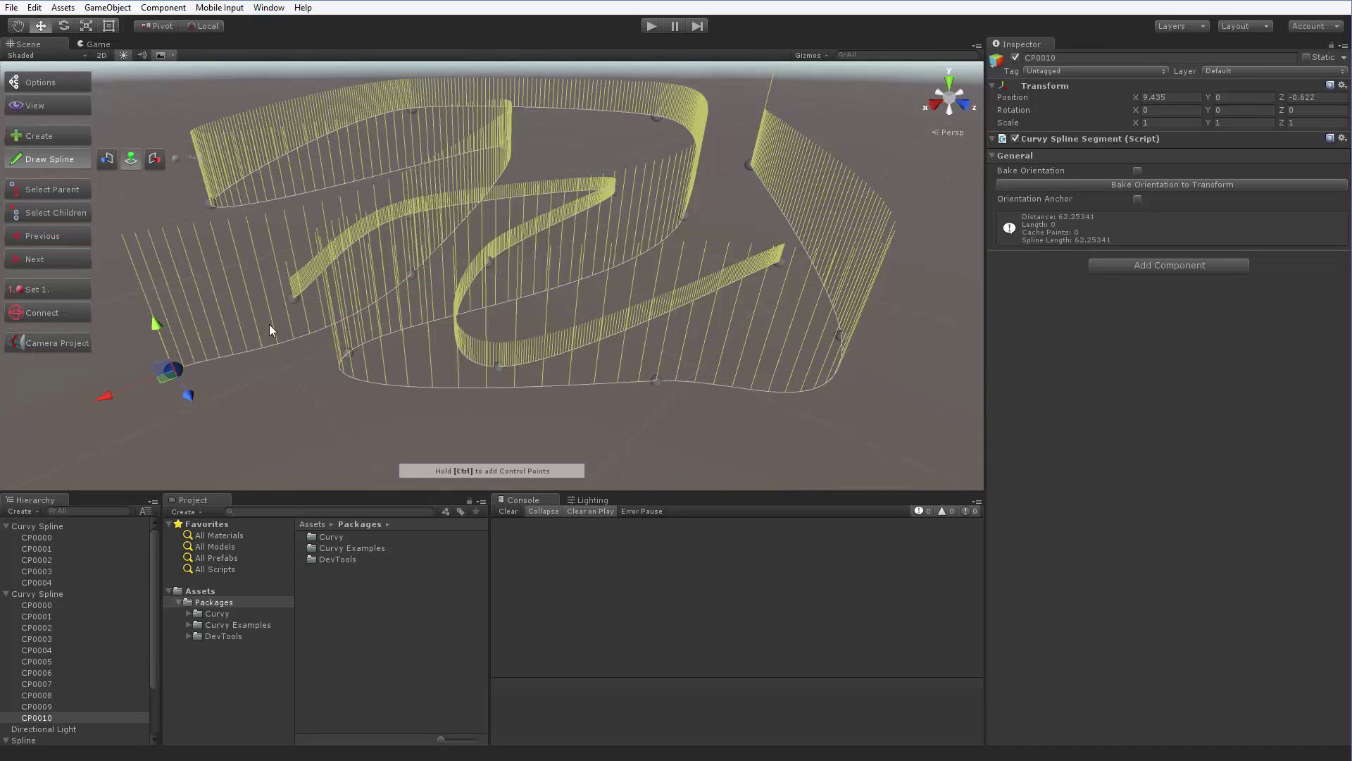
key(Escape)
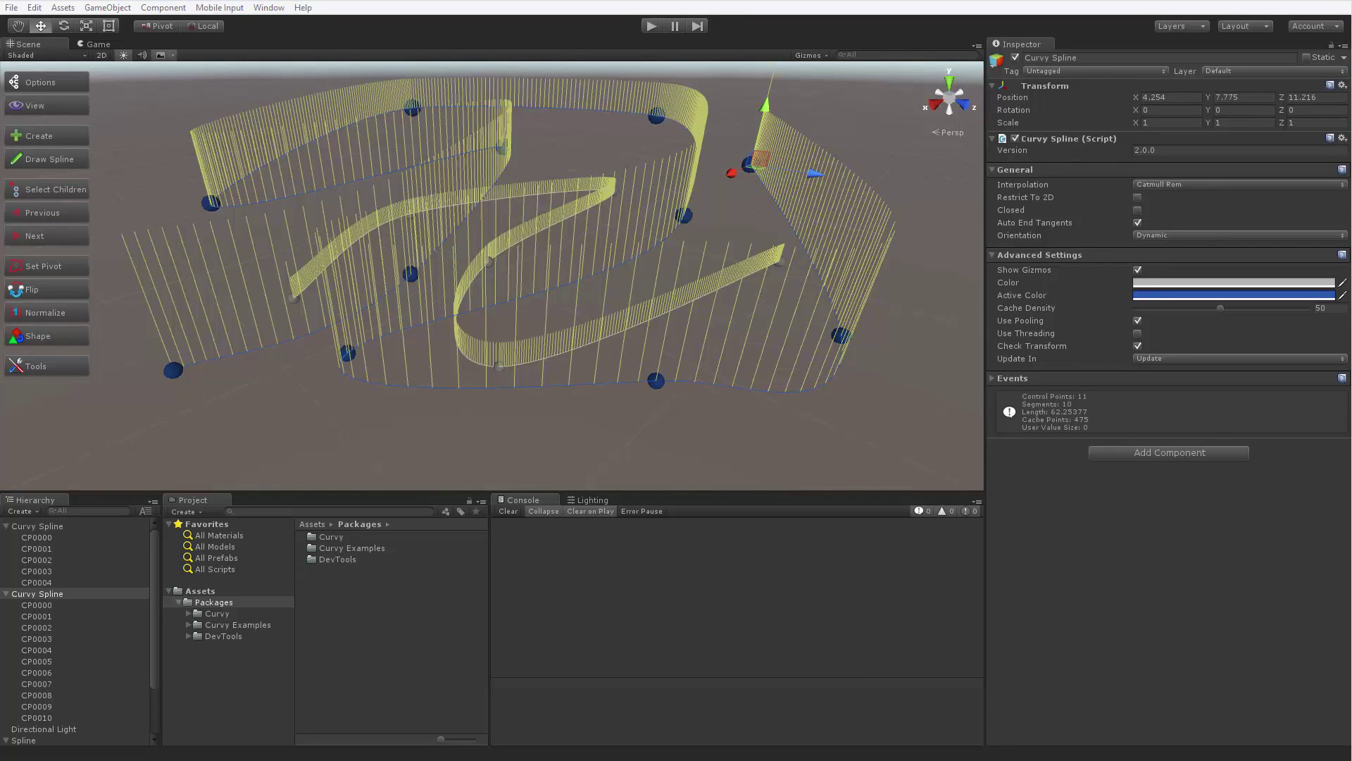
middle_drag(666, 232, 663, 210)
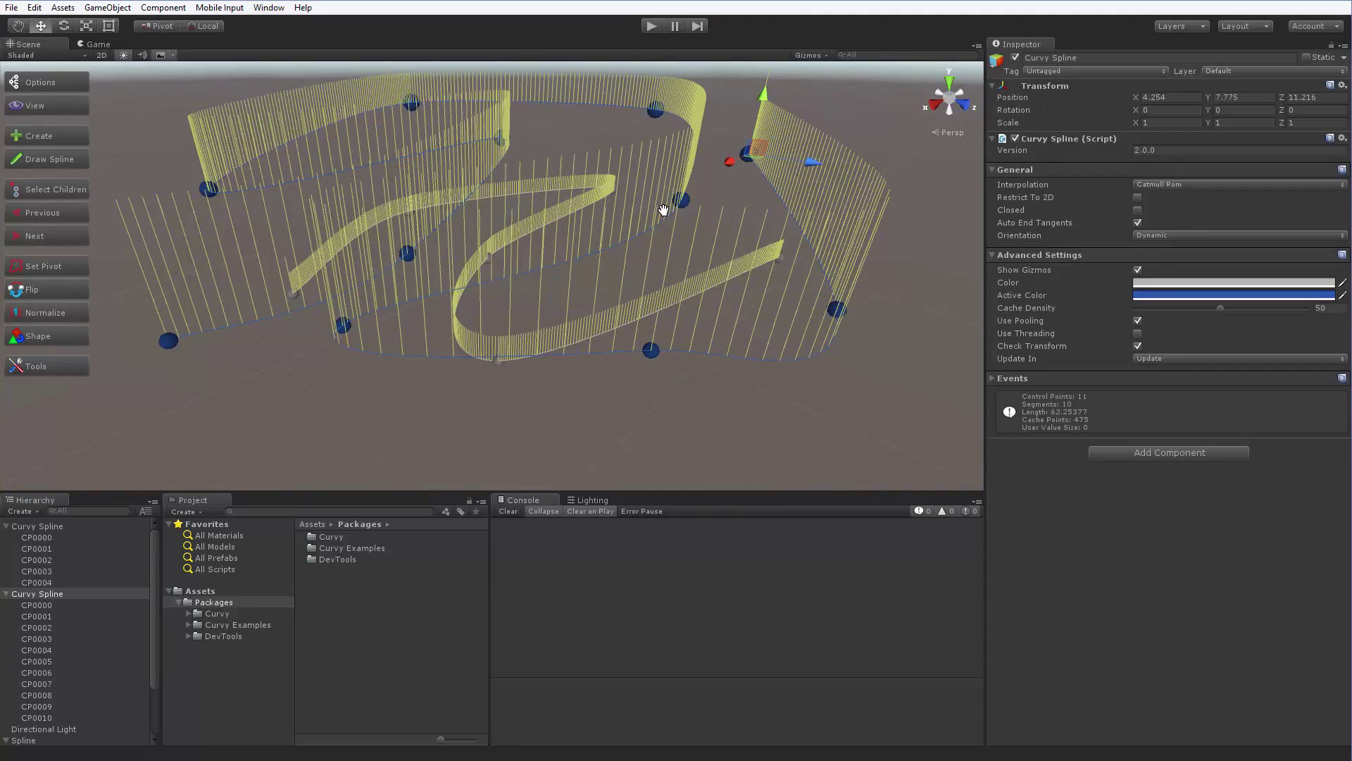